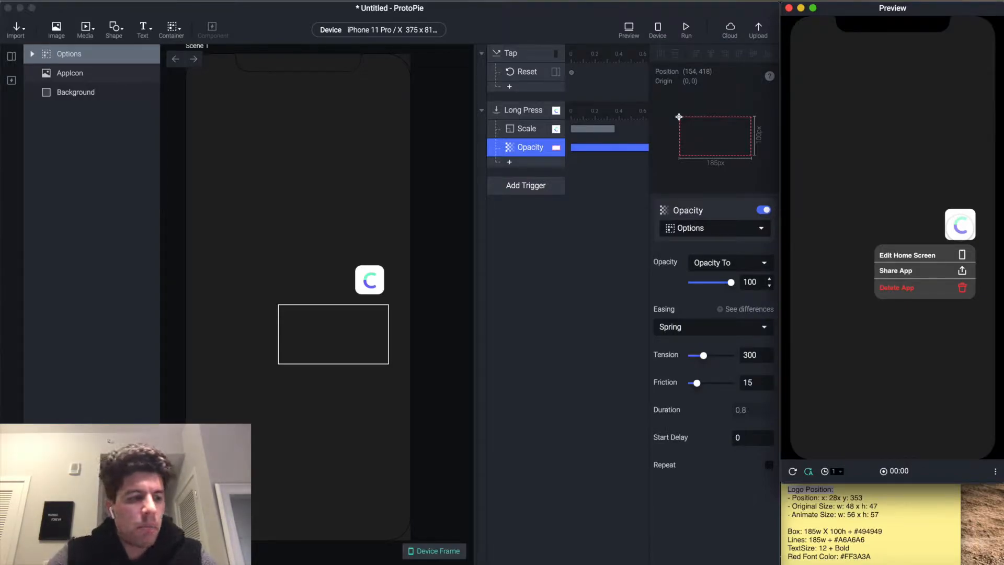
click(867, 217)
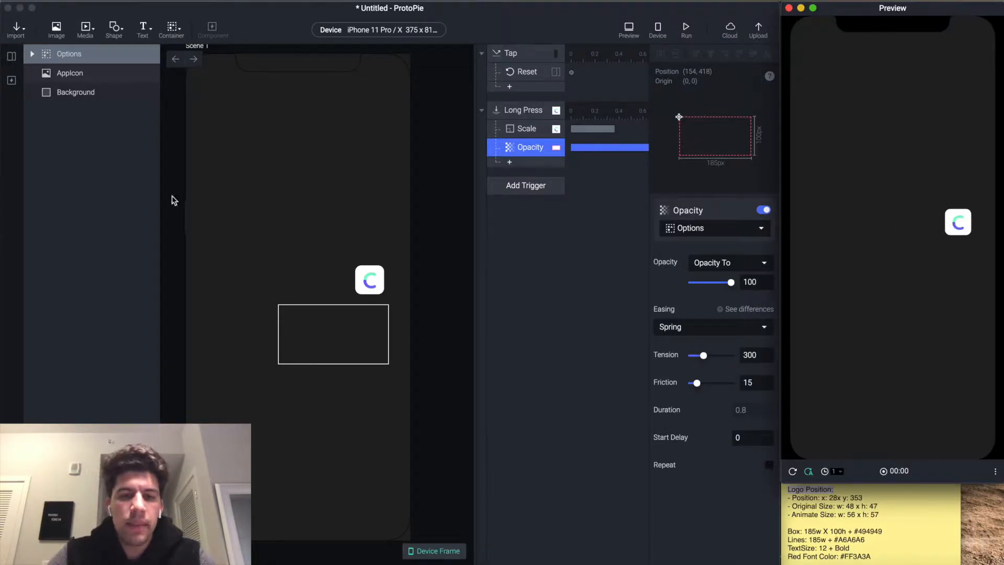
click(9, 56)
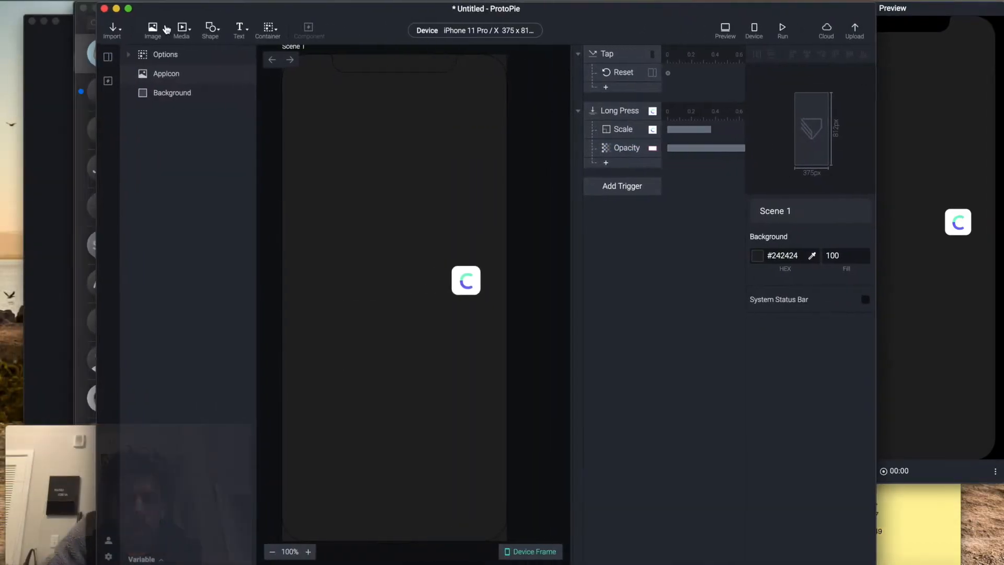
click(42, 445)
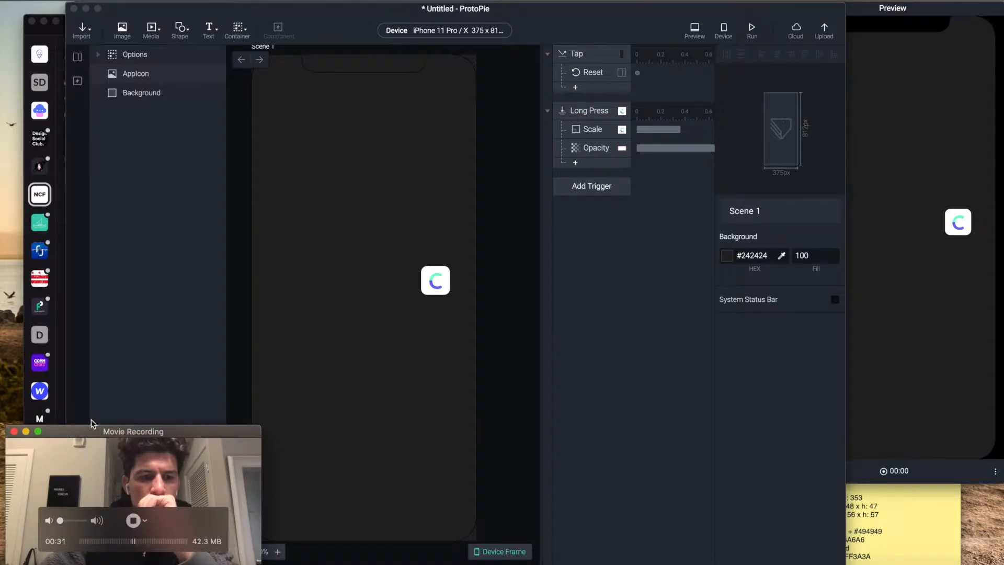
drag(87, 433, 81, 434)
drag(170, 4, 89, 4)
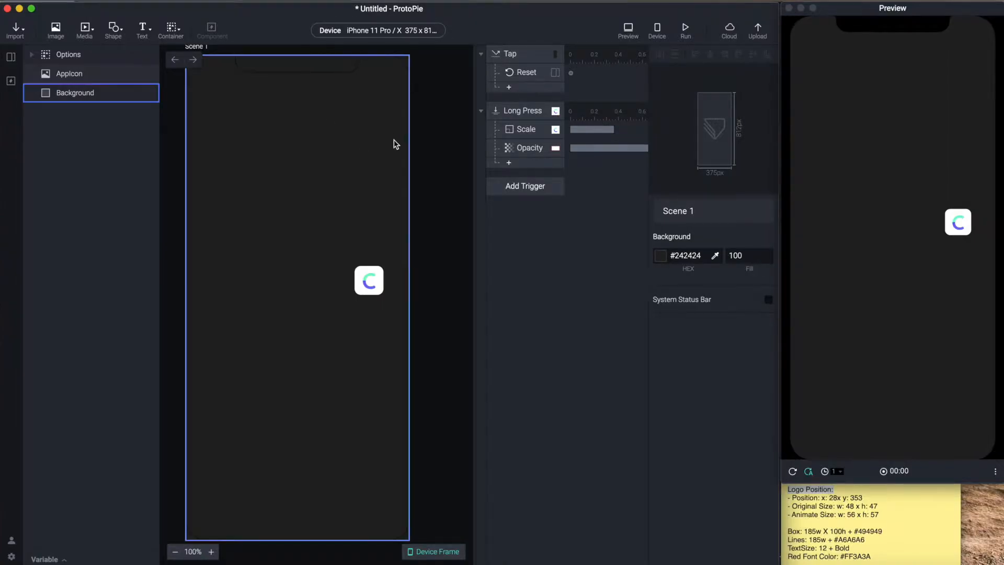
- Add a second scene to the prototype and set its background colour to #222222
click(10, 57)
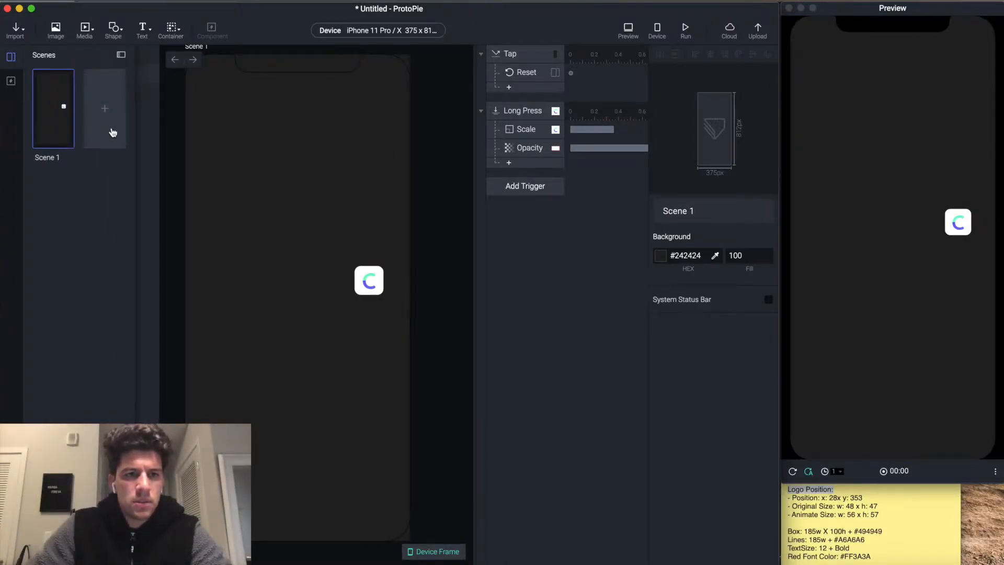
click(99, 119)
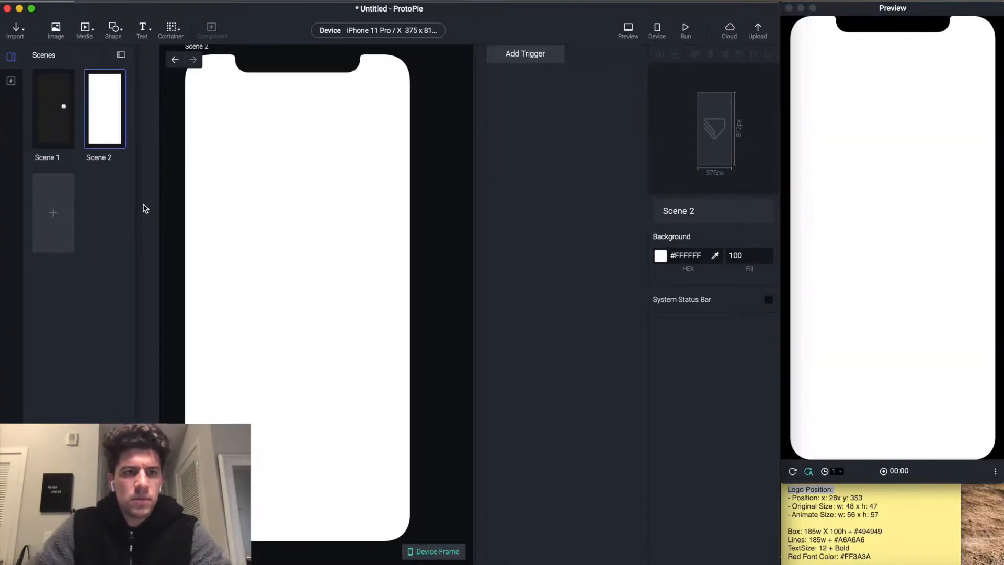
click(694, 257)
text(#22222)
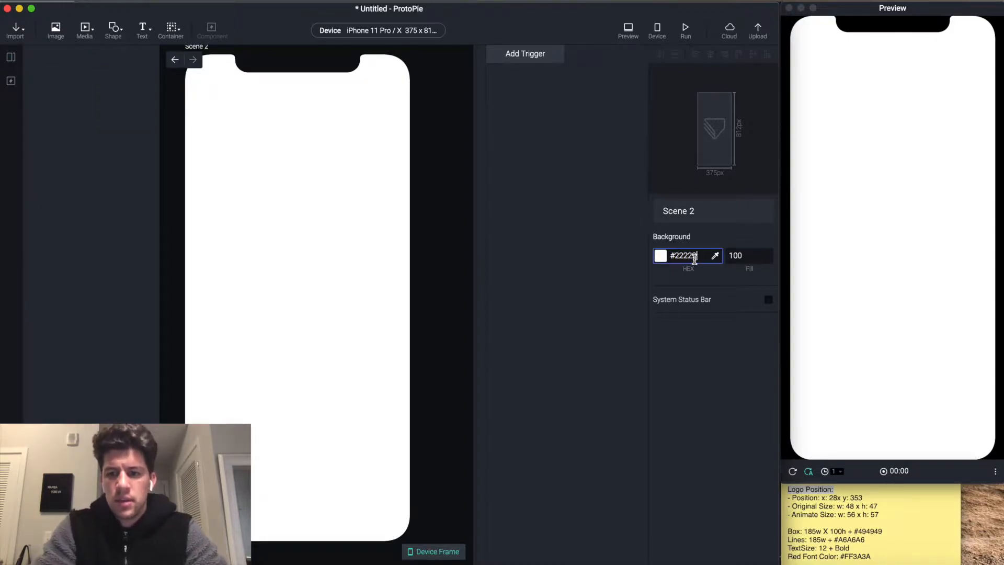
text(2)
key(Return)
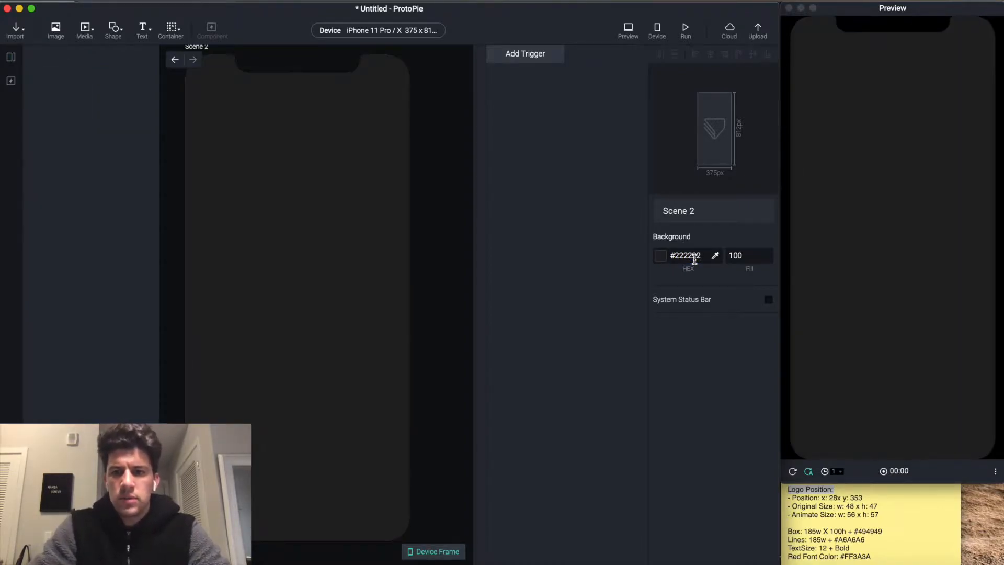
- Reapply the hex value 222222 to Scene 2's background through the colour picker
click(668, 256)
drag(663, 359, 665, 357)
double_click(709, 392)
text(22222)
key(Return)
double_click(707, 394)
text(222222)
key(Return)
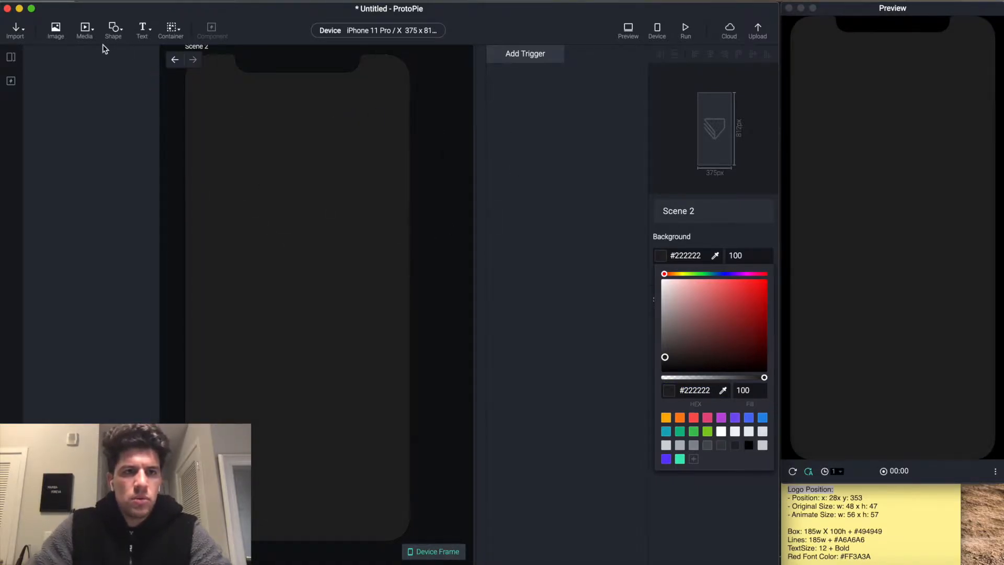
click(226, 136)
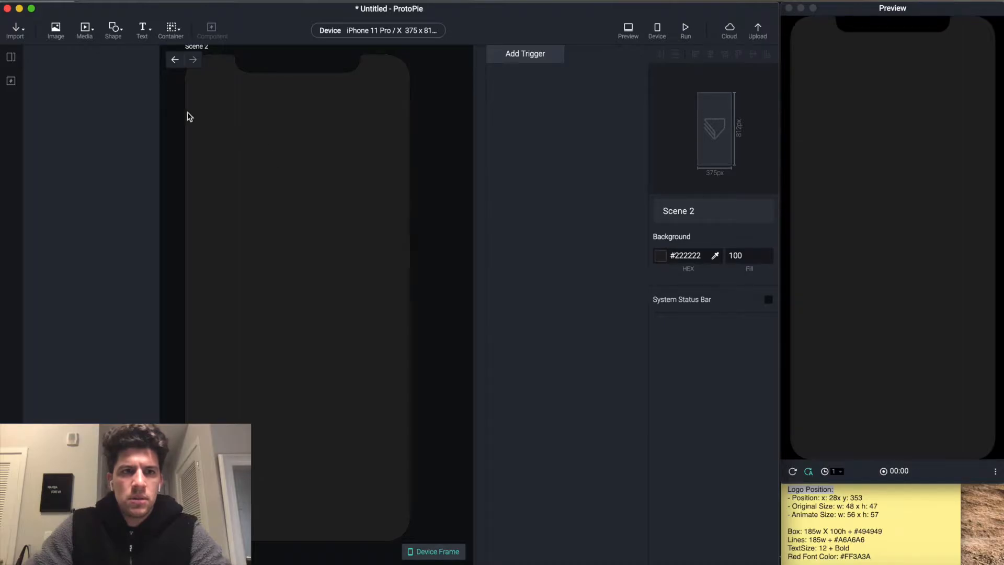
- Insert AppIcon.png from the Clava-Logos folder into Scene 2 and place it at about X 33, Y 98
click(56, 31)
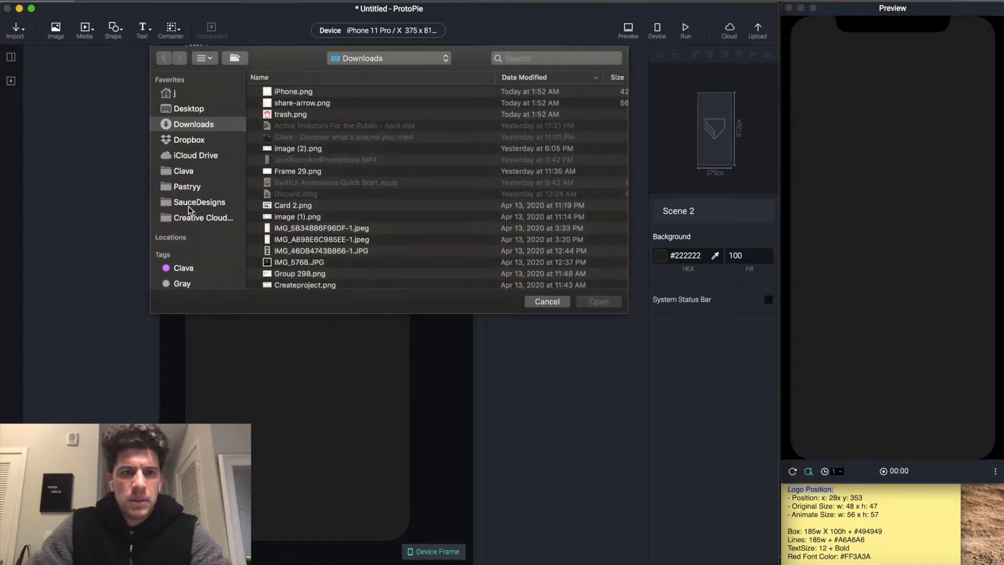
click(199, 171)
scroll(299, 225, down, 2)
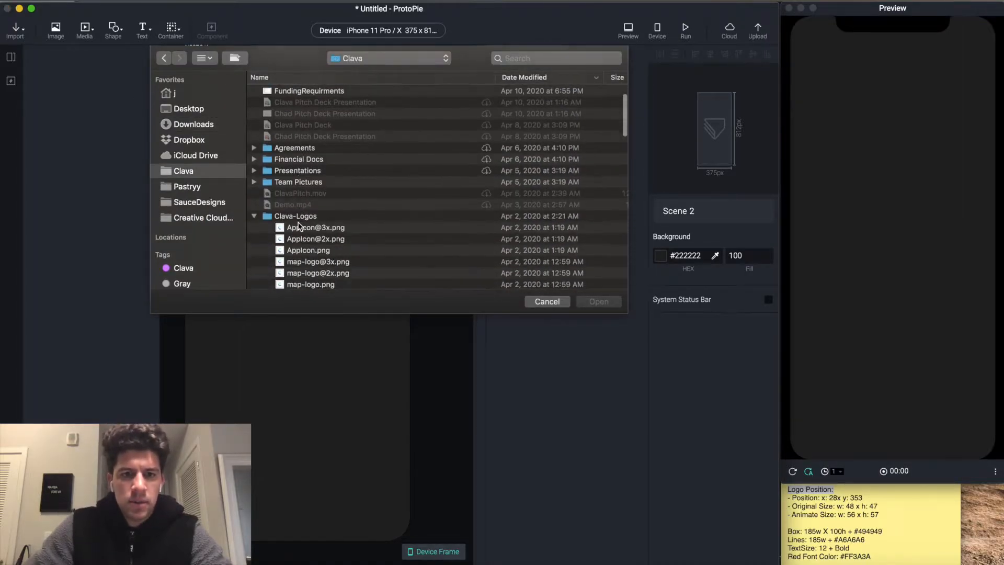
double_click(308, 250)
drag(298, 179, 311, 240)
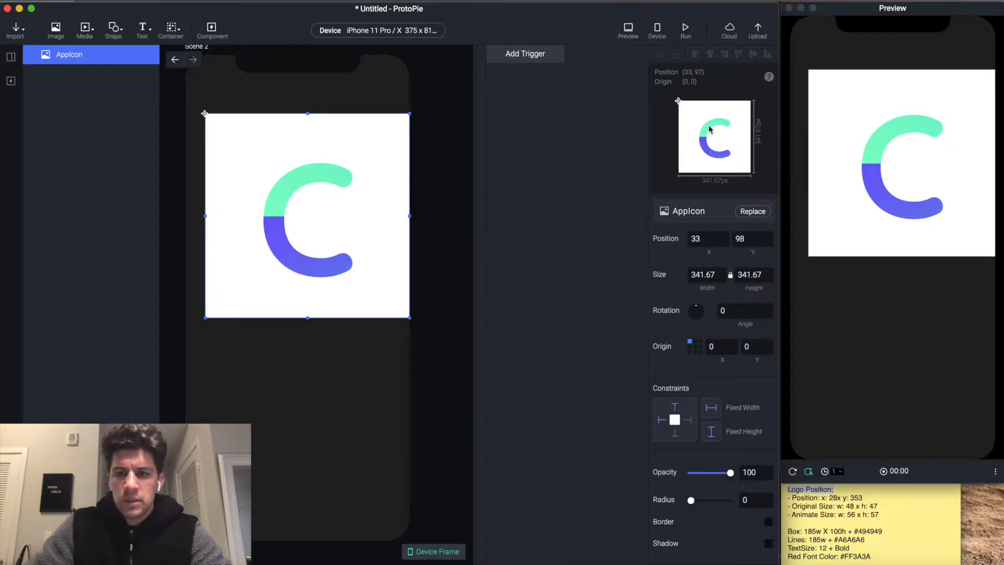
- Resize the app icon to 48 by 48 and give it a corner radius of 14
click(709, 274)
text(48)
key(Tab)
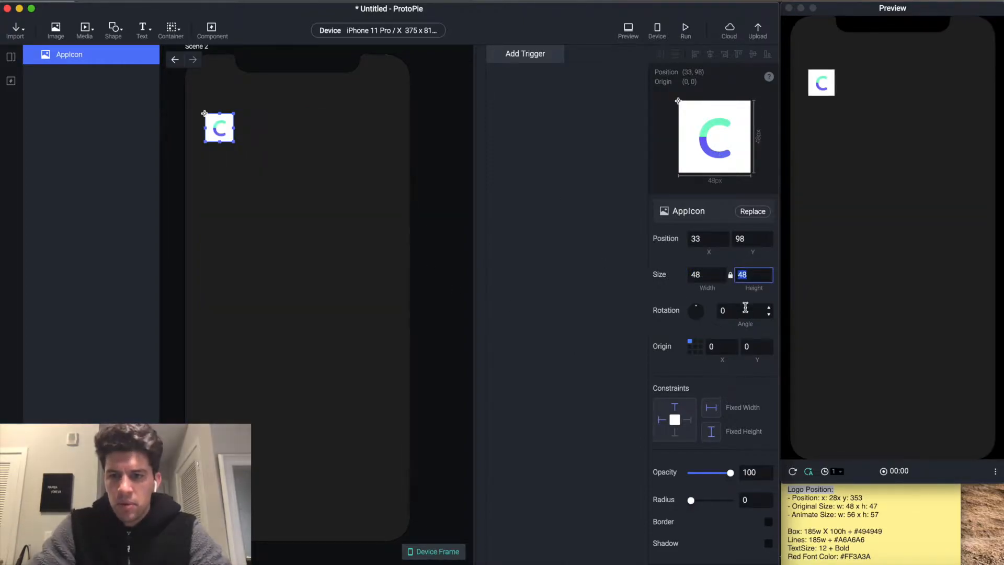
scroll(715, 381, down, 3)
click(752, 446)
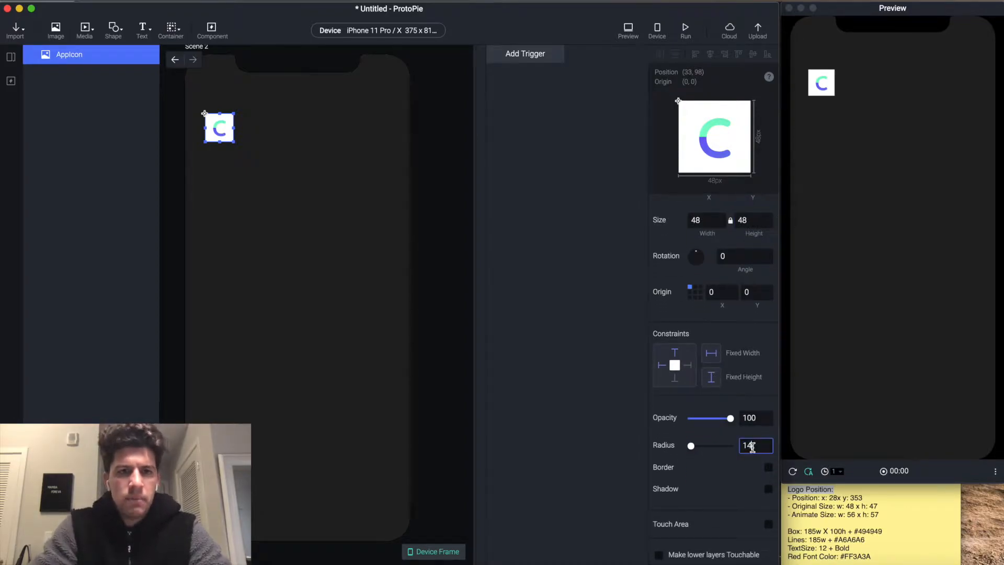
key(Return)
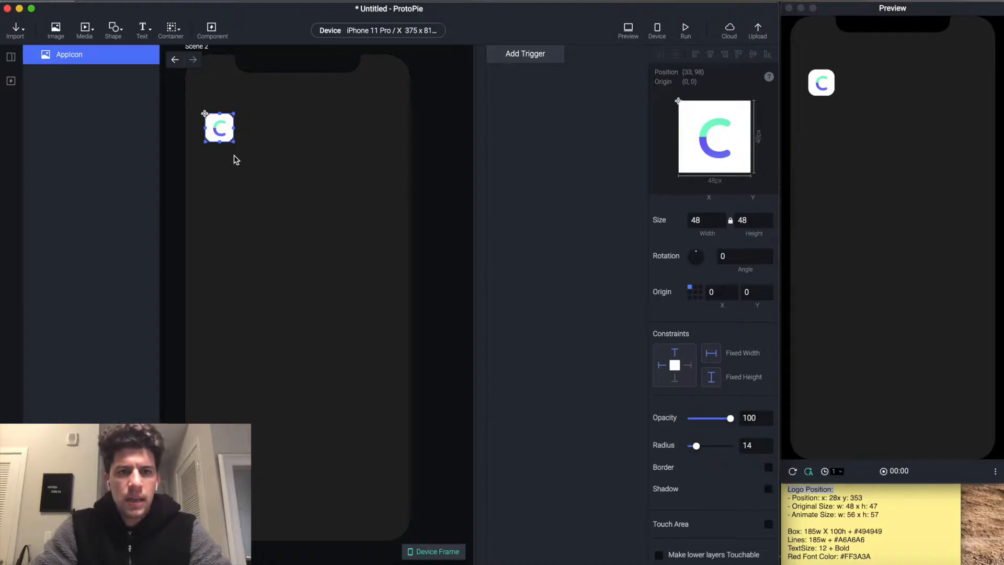
- Move the app icon near the right edge of the phone screen, at about X 276, Y 382
drag(221, 139, 372, 307)
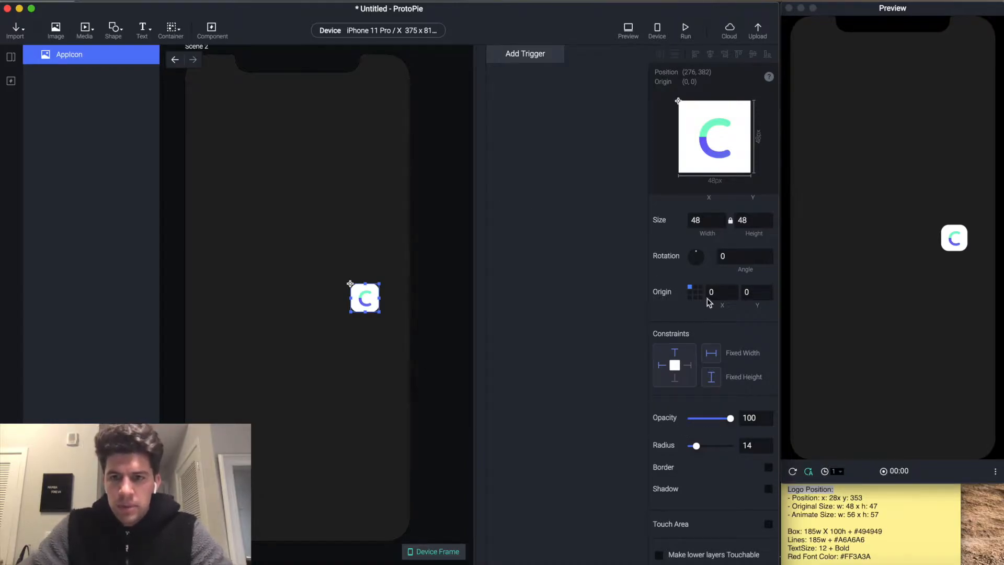
scroll(713, 251, up, 2)
click(710, 241)
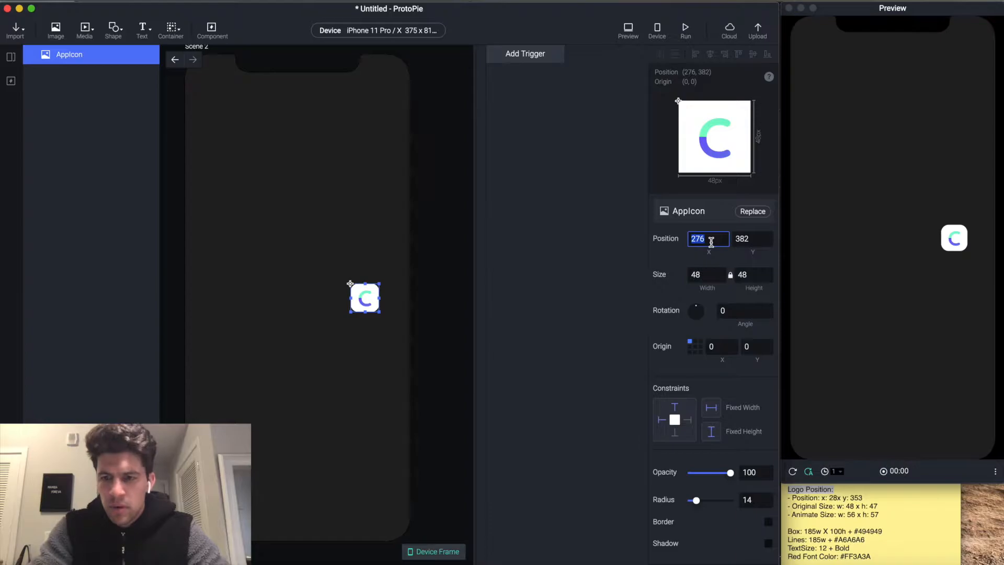
click(377, 327)
click(368, 301)
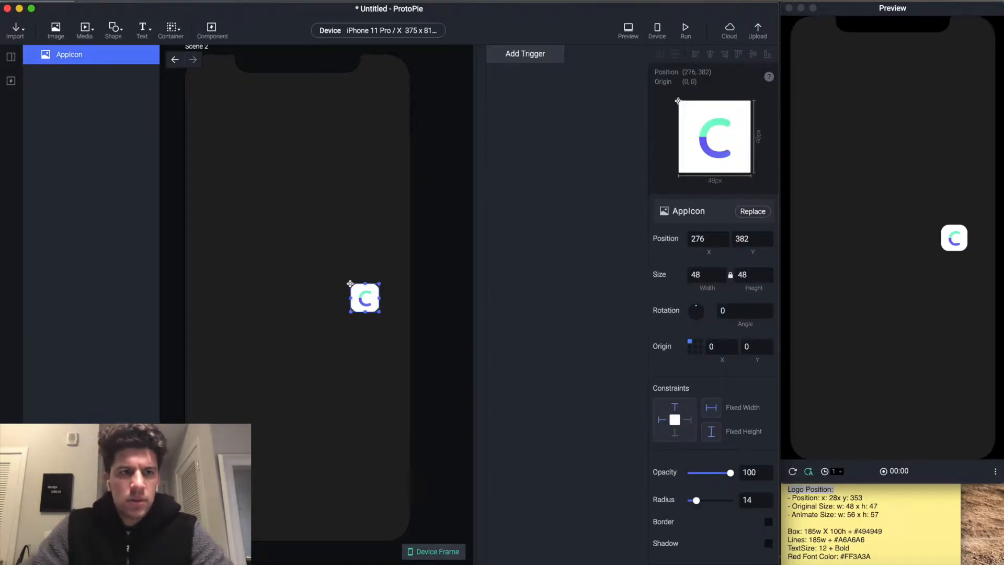
- Set the app icon's Y position in Scene 2 to 353
click(10, 58)
click(367, 304)
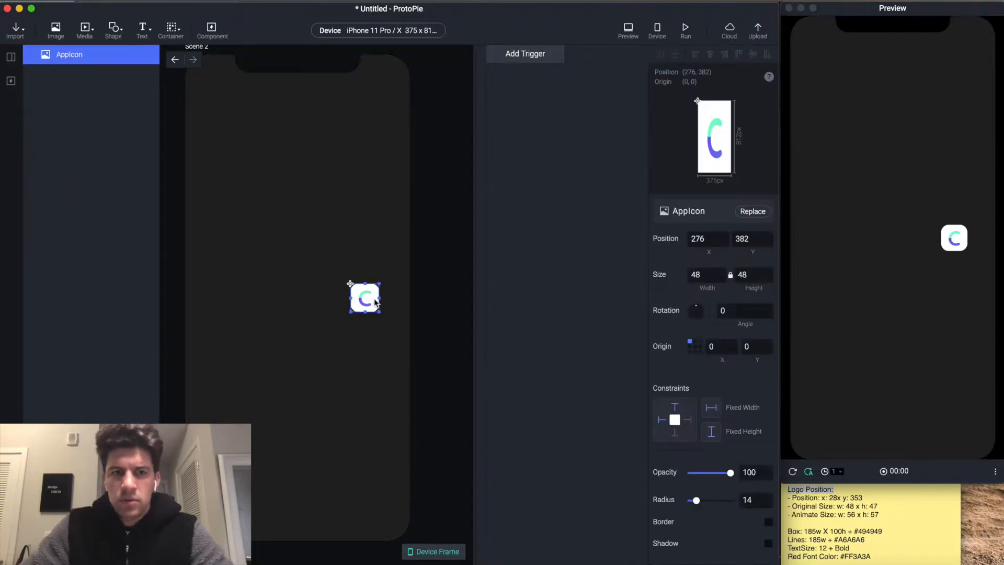
click(10, 56)
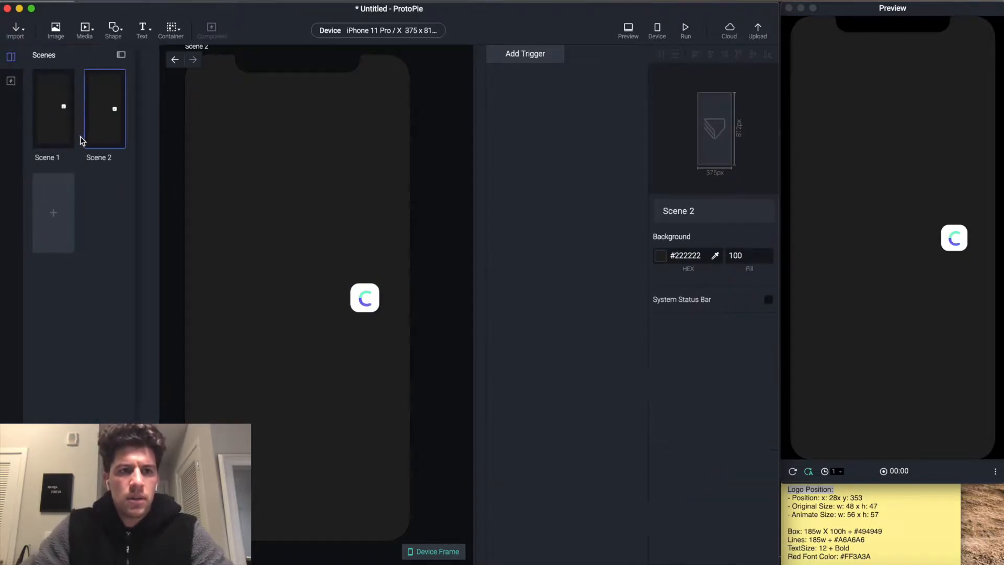
click(107, 134)
click(363, 293)
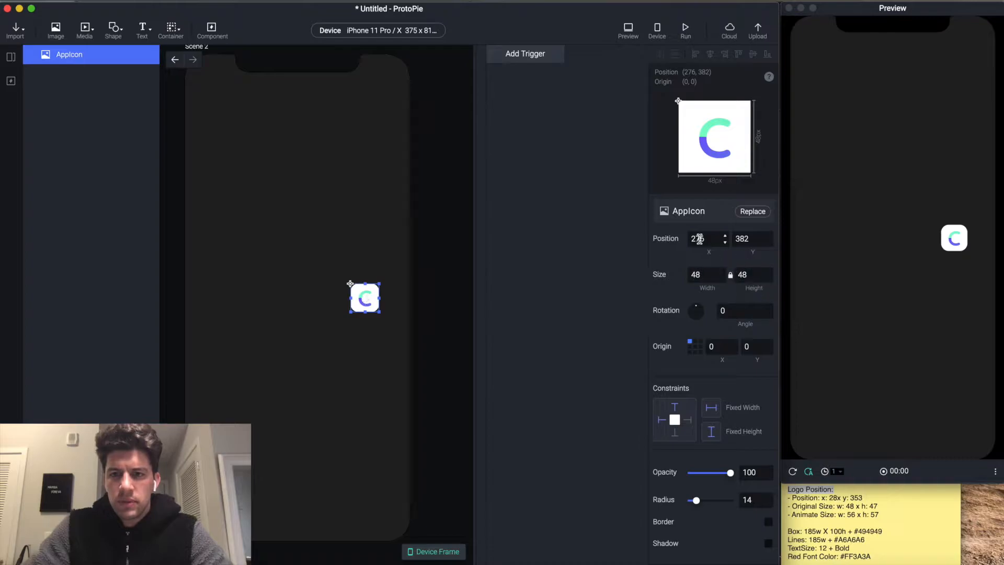
click(755, 239)
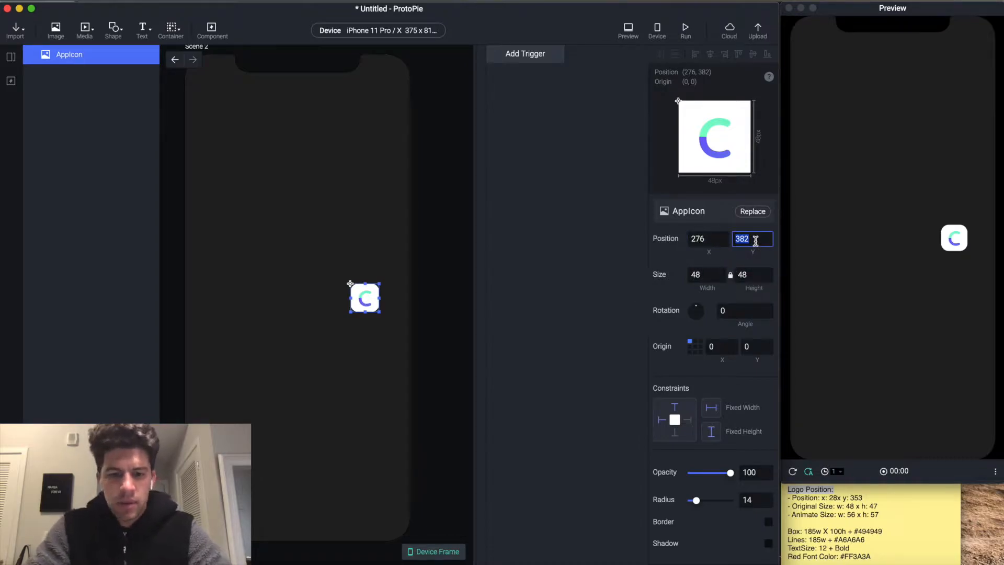
text(353)
key(Return)
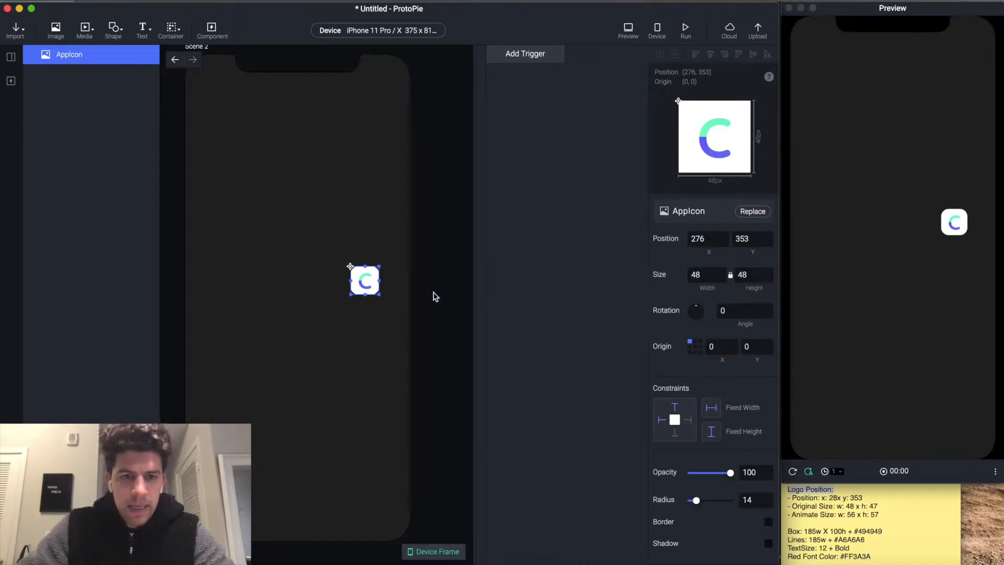
click(324, 319)
click(56, 30)
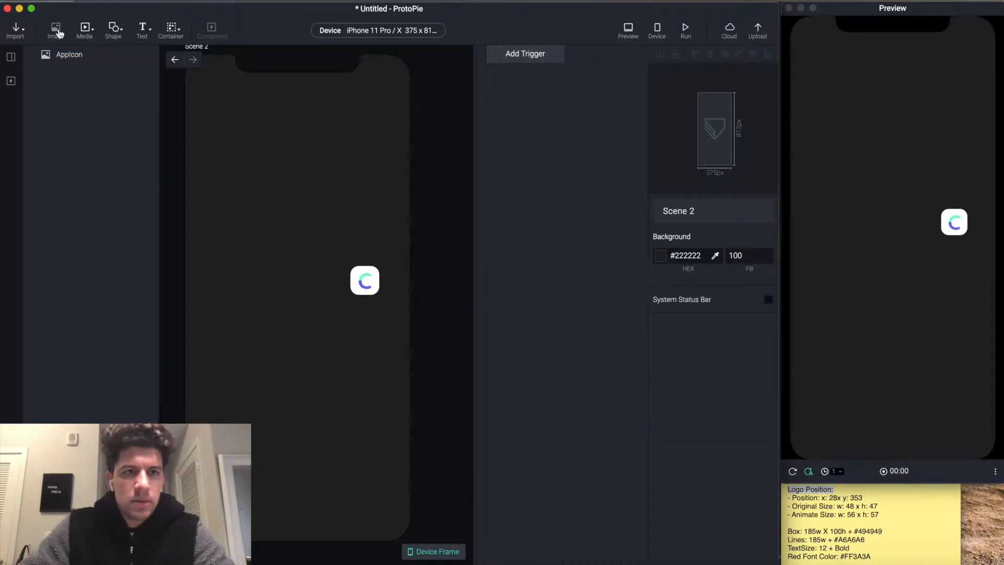
click(546, 301)
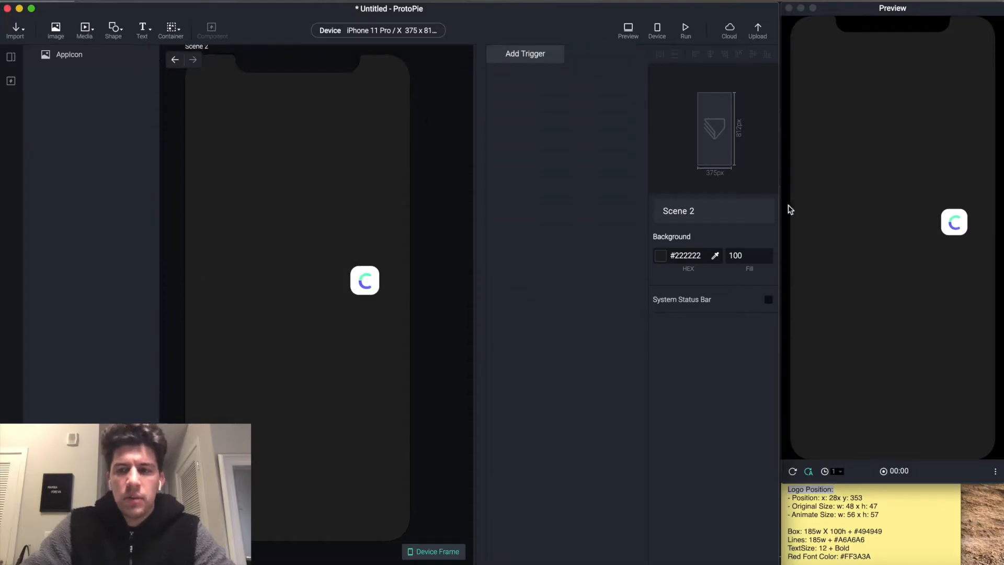
- Add a rectangle 185 wide and 100 high just below the app icon, at about X 139, Y 406
click(114, 32)
click(131, 53)
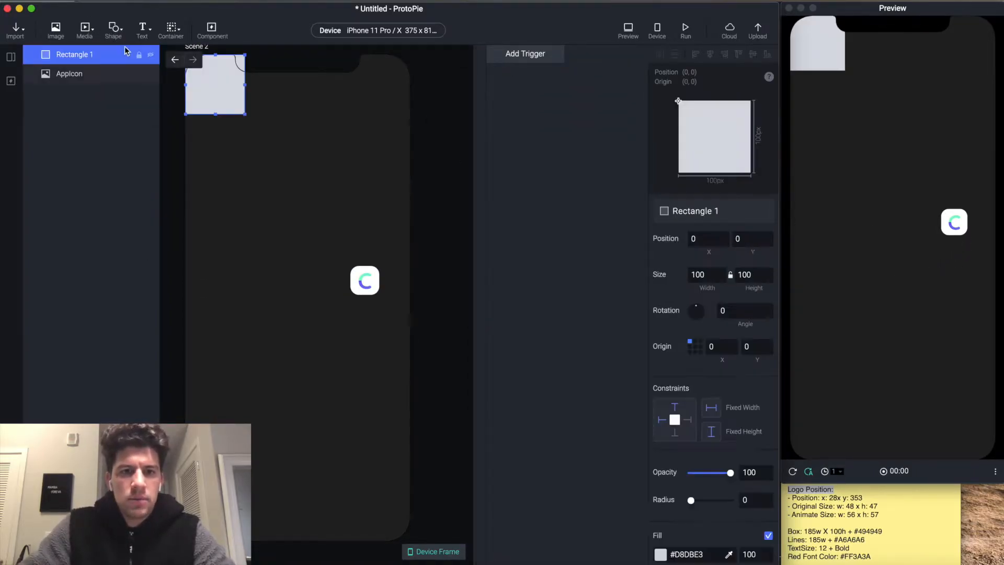
drag(214, 98, 344, 349)
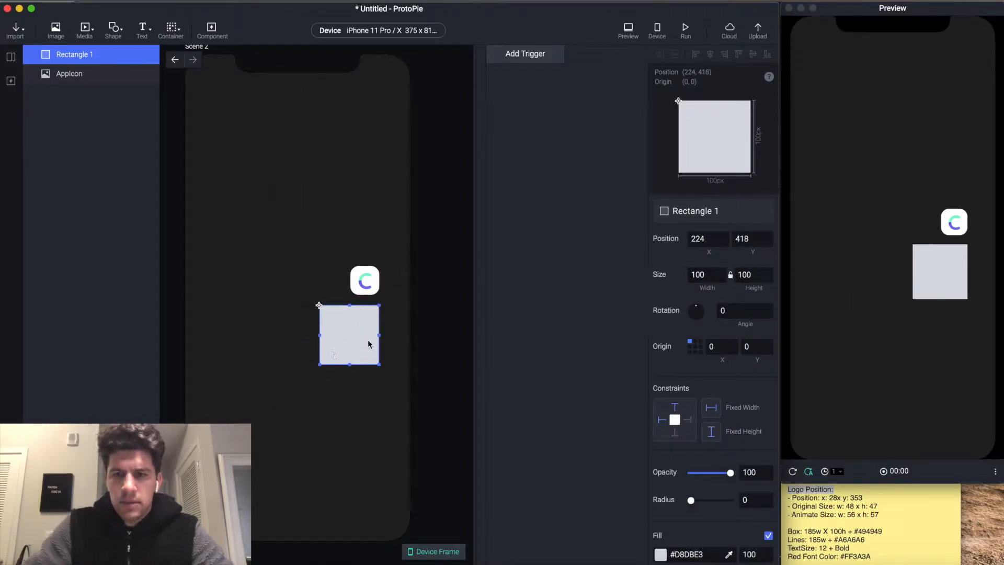
click(705, 271)
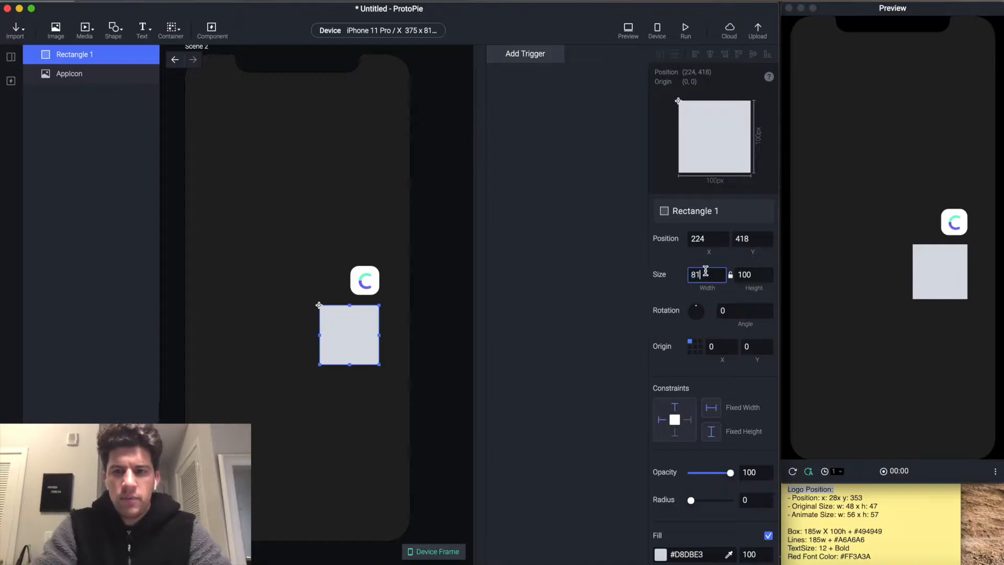
key(Tab)
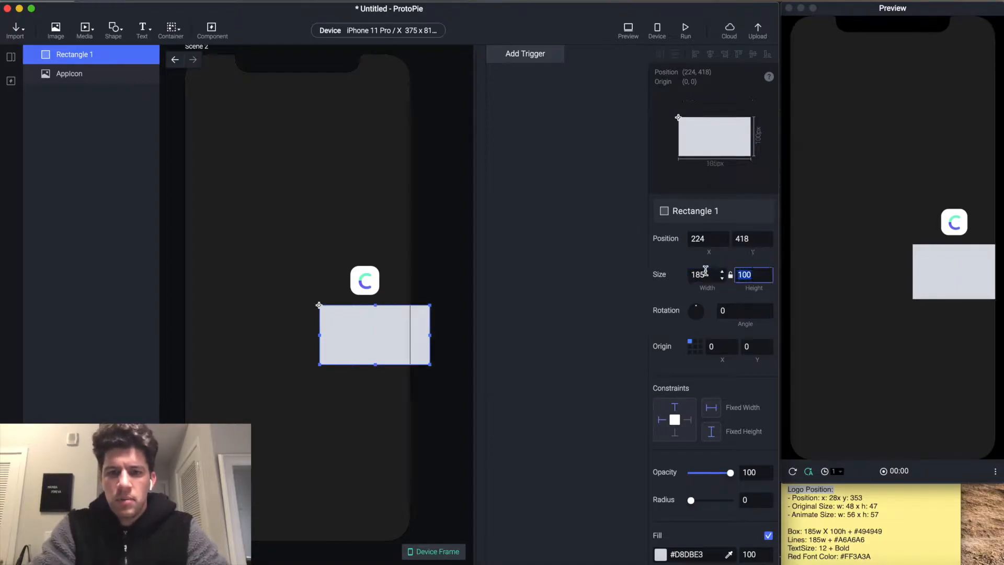
drag(340, 335, 290, 327)
- Give the rectangle a corner radius of 14 and a fill colour of #494949
click(754, 497)
text(14)
key(Return)
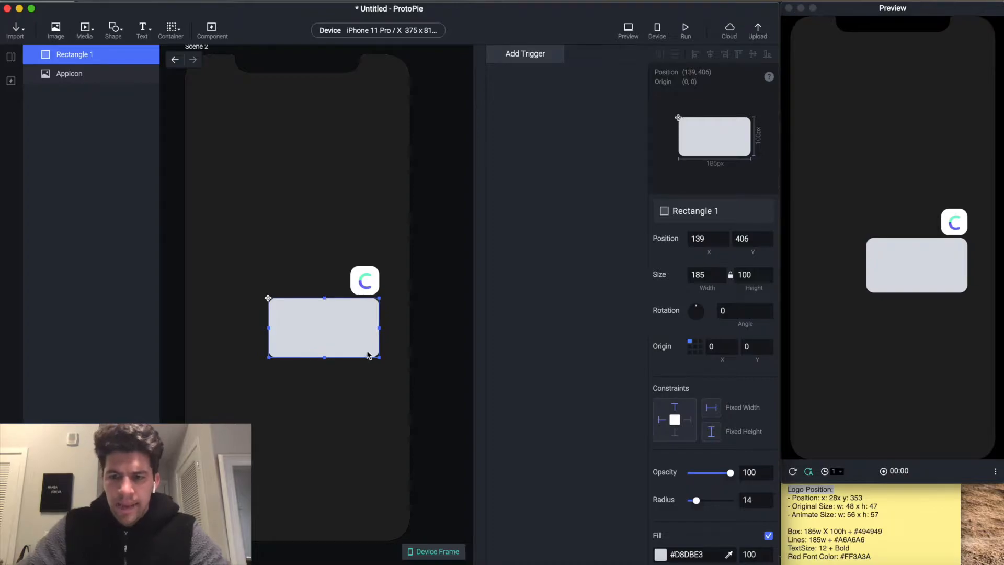
click(696, 554)
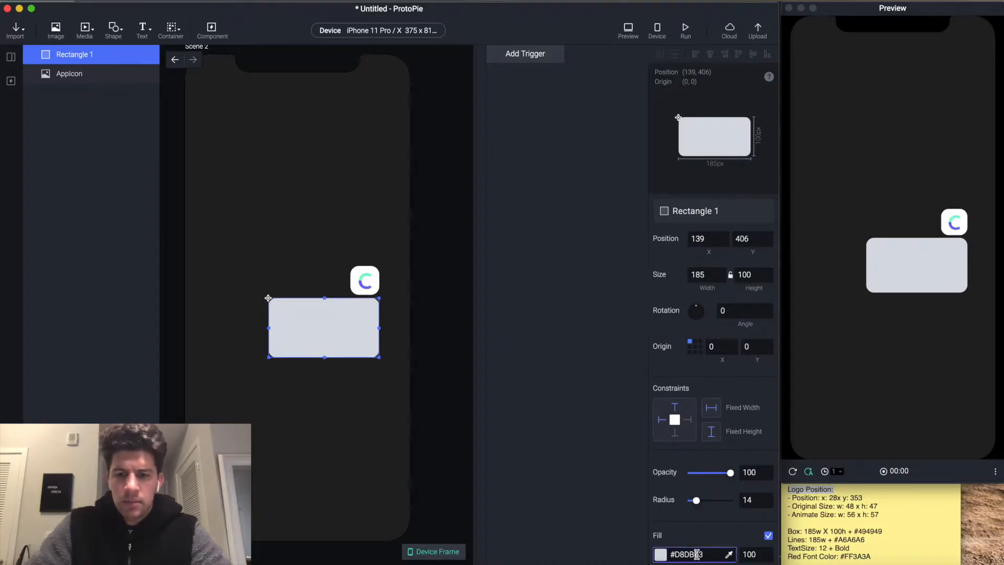
triple_click(697, 554)
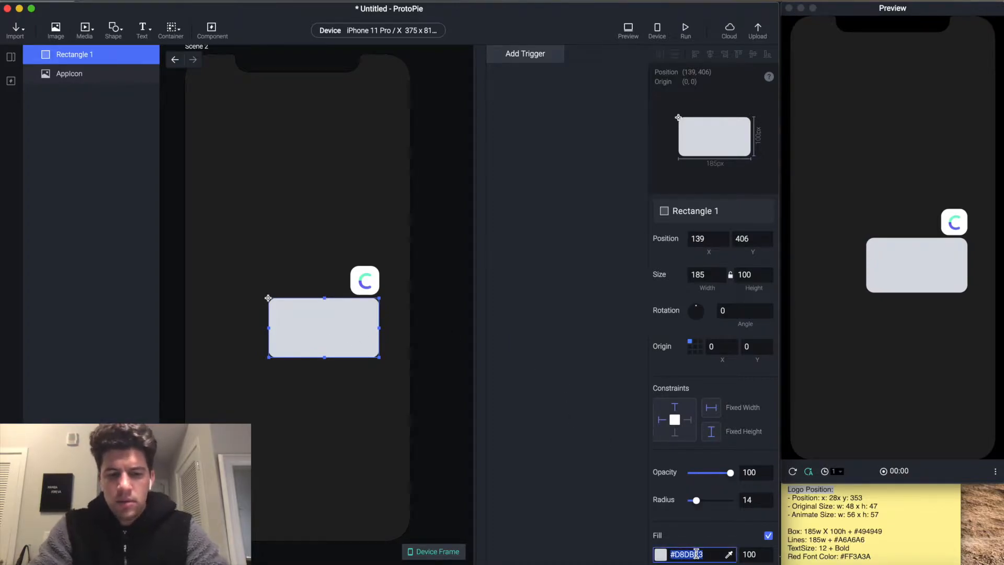
text(#4)
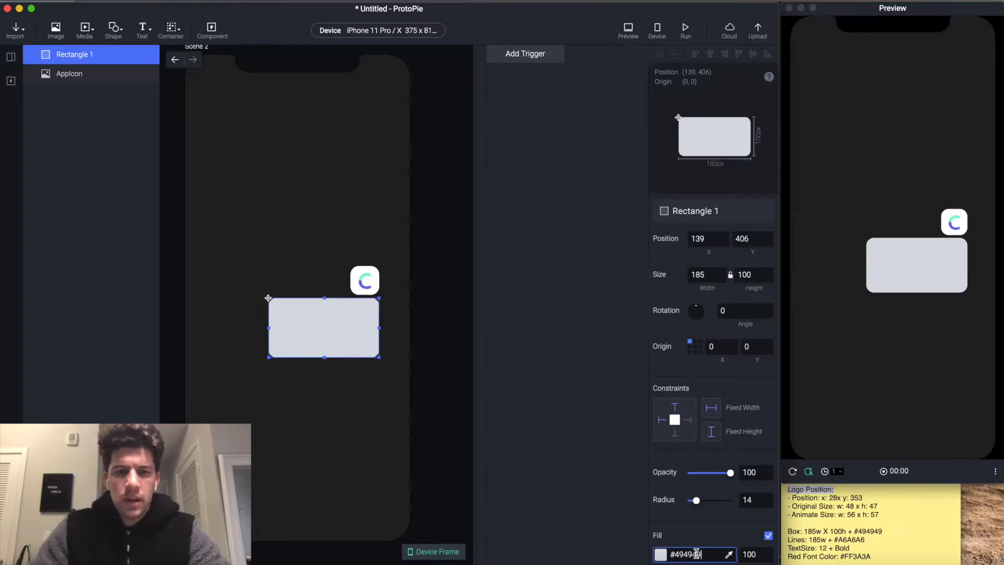
text(94949)
key(Return)
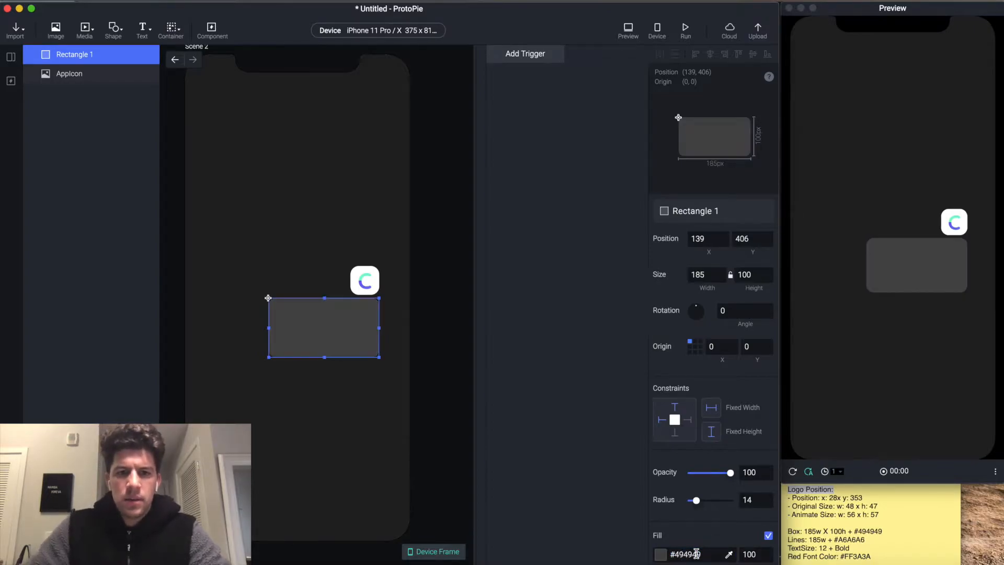
- Add a second rectangle over the menu box, set its width to 185 and align it with the box at X 139, Y 406
click(320, 387)
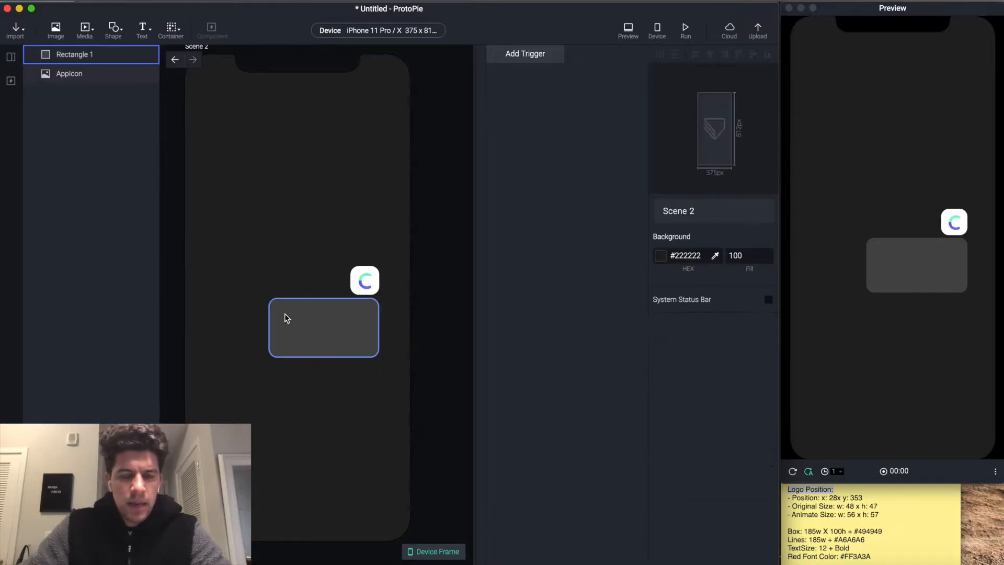
key(r)
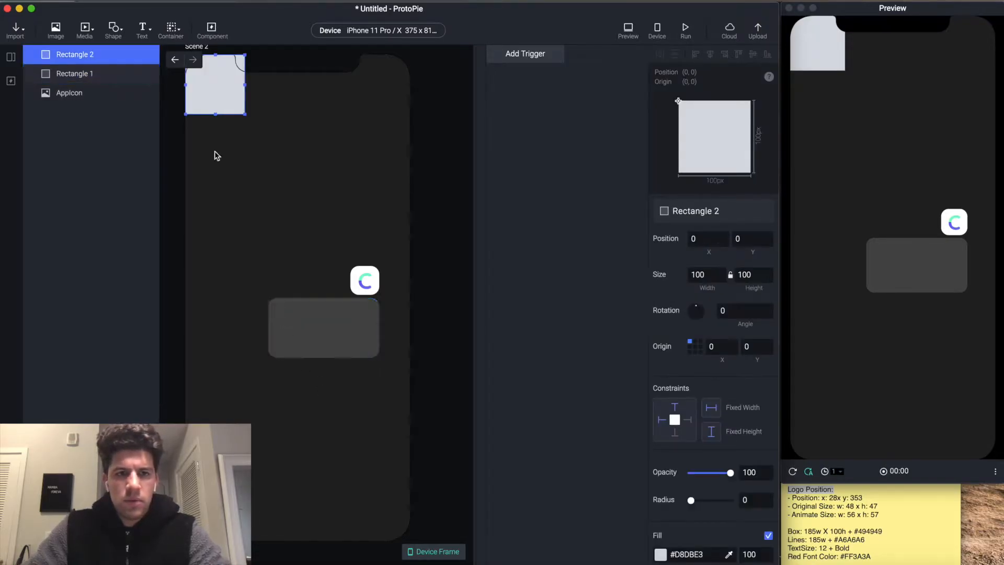
drag(219, 86, 308, 333)
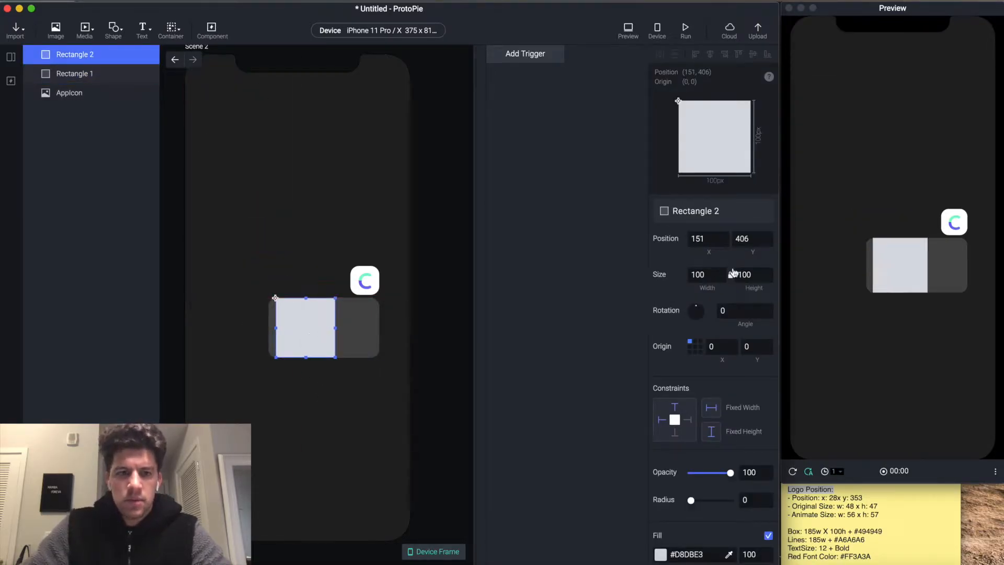
scroll(316, 306, up, 3)
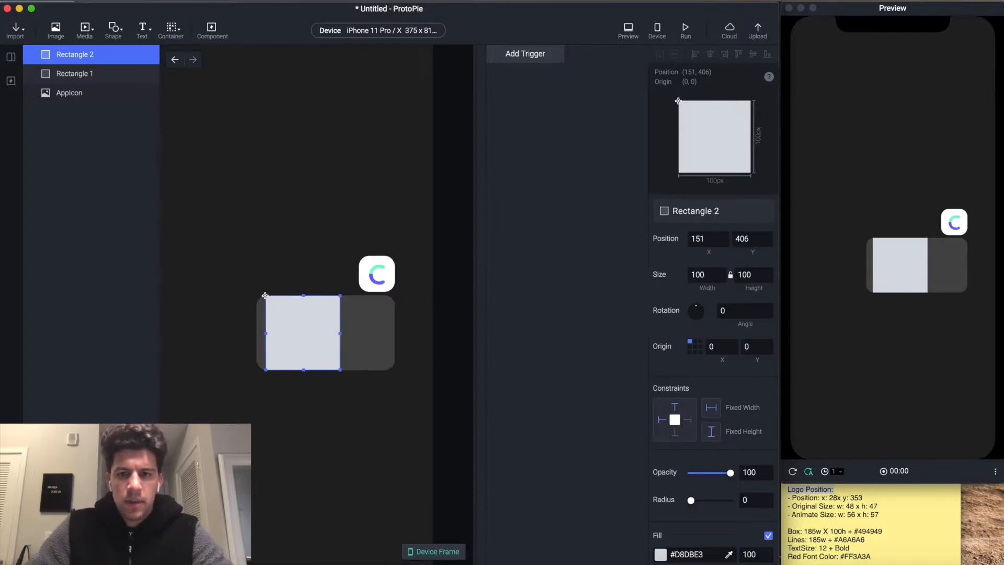
click(699, 275)
text(1)
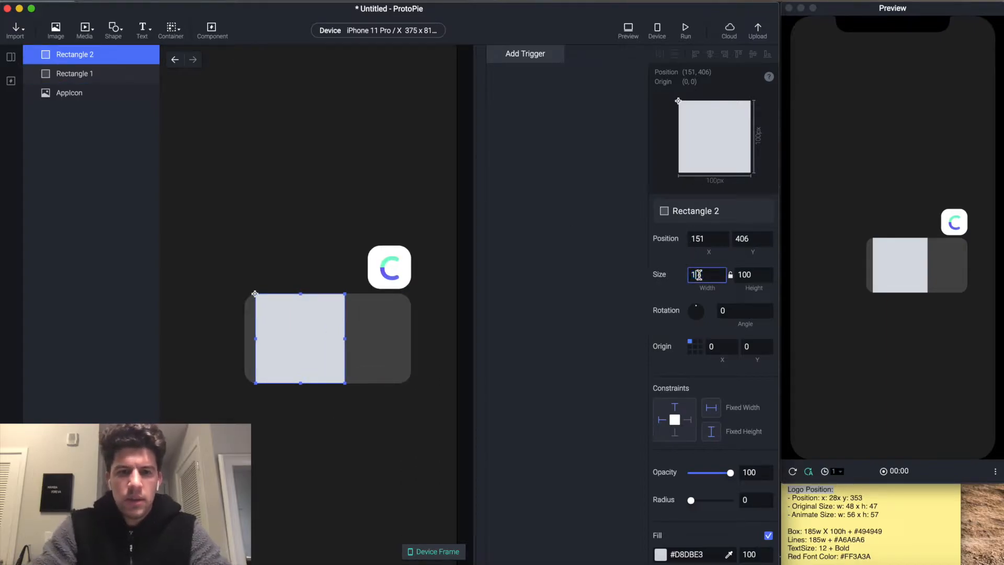
text(85)
key(Return)
drag(357, 327, 347, 324)
- Set the new rectangle's height to 1 and move it down to Y 446 as a divider line
click(738, 275)
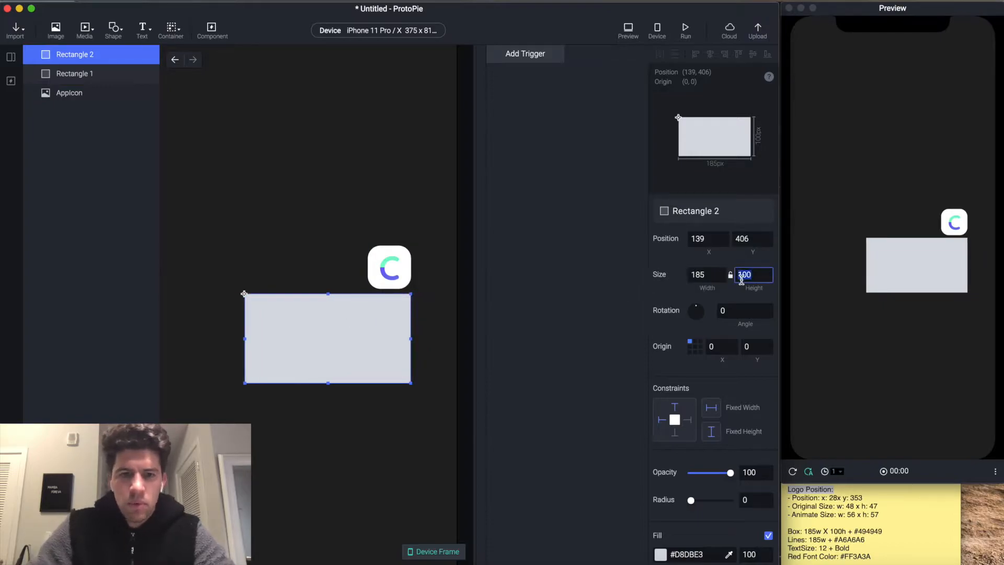
text(1)
key(Return)
key(shift+Down)
key(shift+Down)
key(shift+Down)
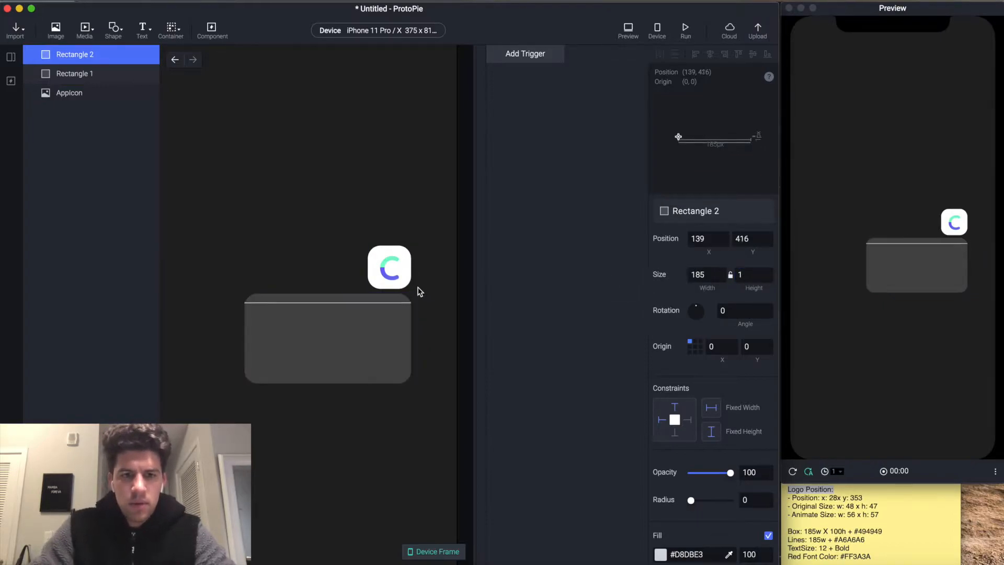
key(shift+Down)
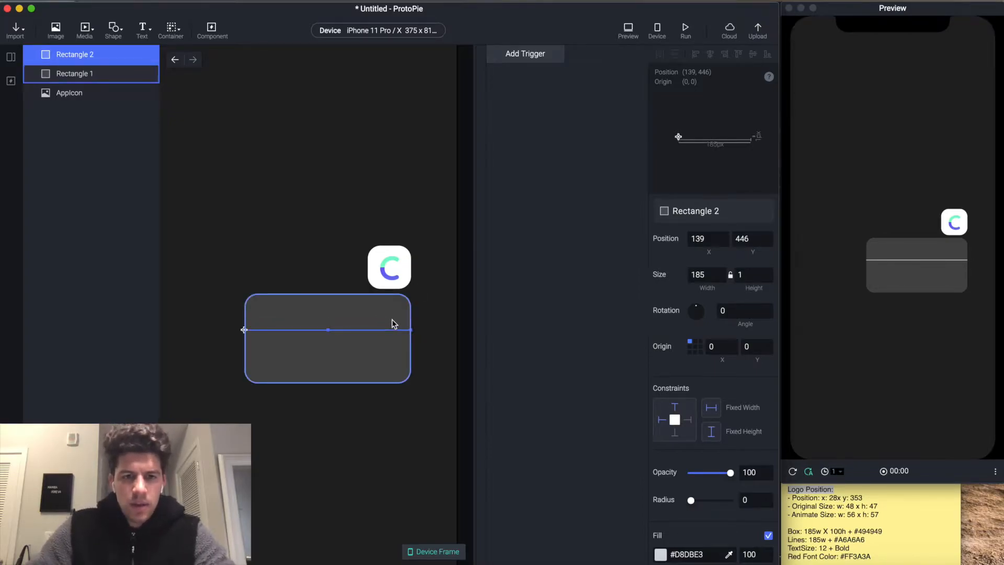
- Rename the menu box rectangle as MainBG
shift+click(340, 324)
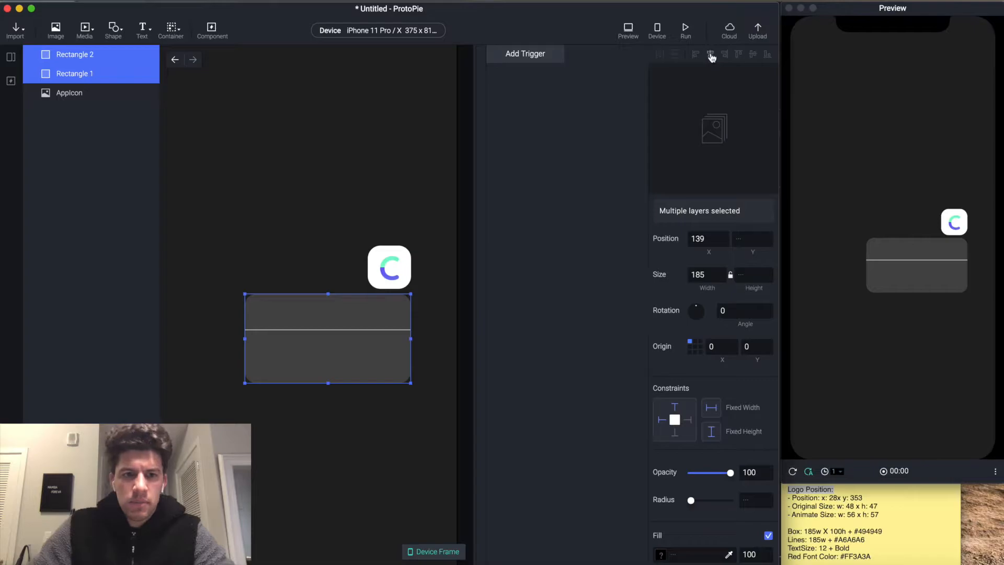
click(84, 74)
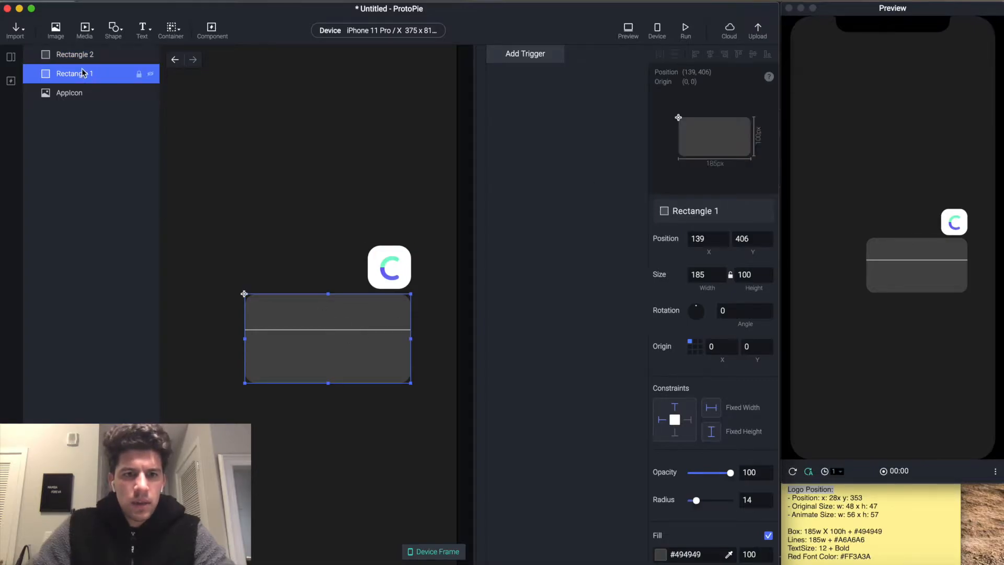
click(84, 55)
double_click(84, 73)
text(MainBG)
key(Return)
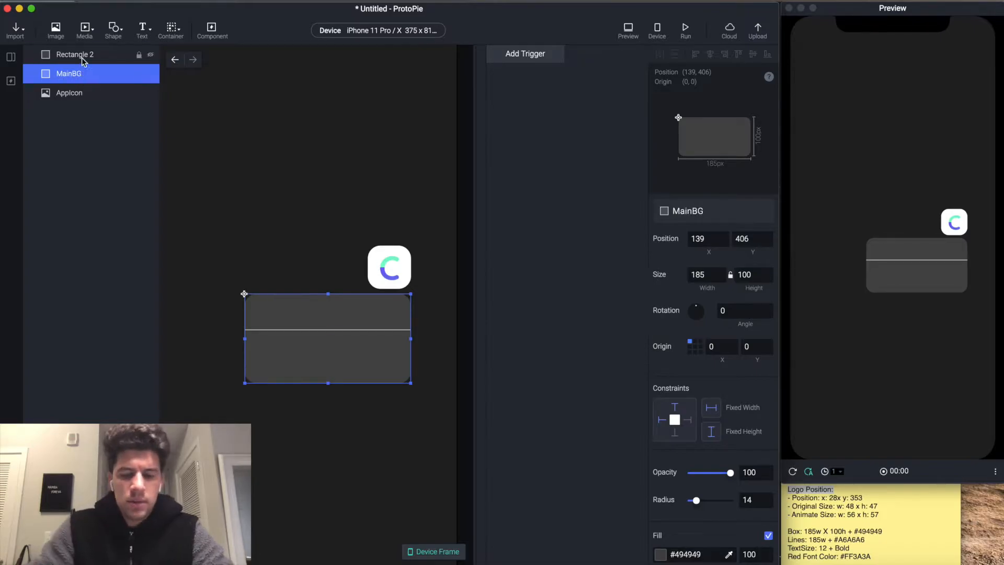
- Rename the divider line layer as LineTop
double_click(81, 55)
text(S)
text(ine)
key(Return)
double_click(81, 58)
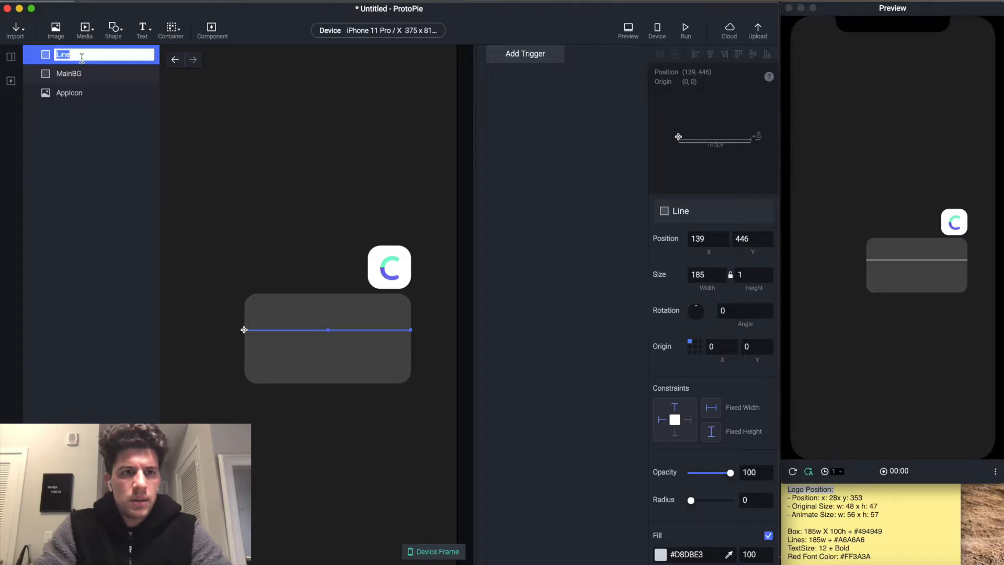
text(LineTop)
key(Return)
- Duplicate LineTop, name the copy LineBottom and move it down to Y 476
key(super+d)
double_click(82, 58)
text(Line)
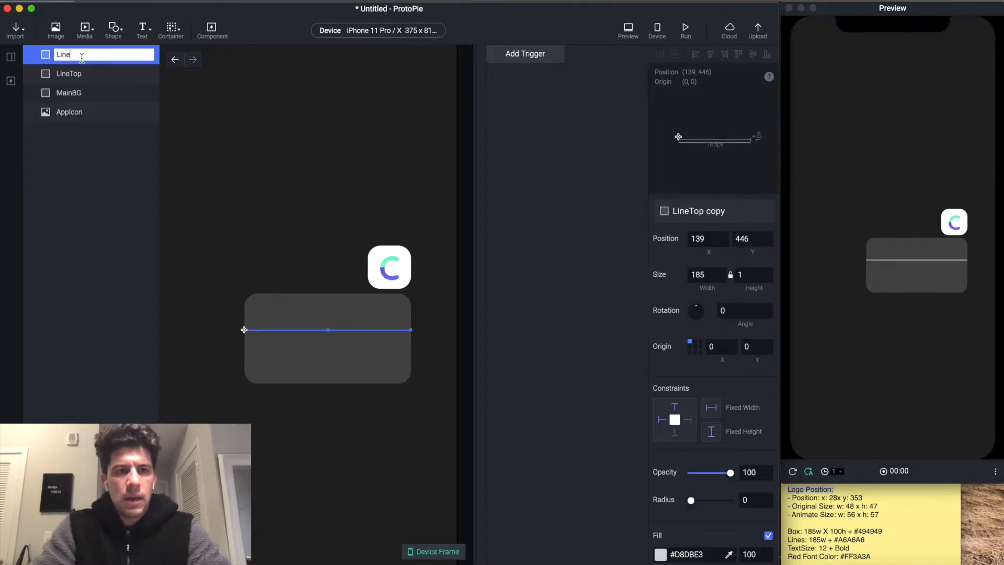
key(Return)
key(shift+Down)
key(shift+Down)
key(shift+Down)
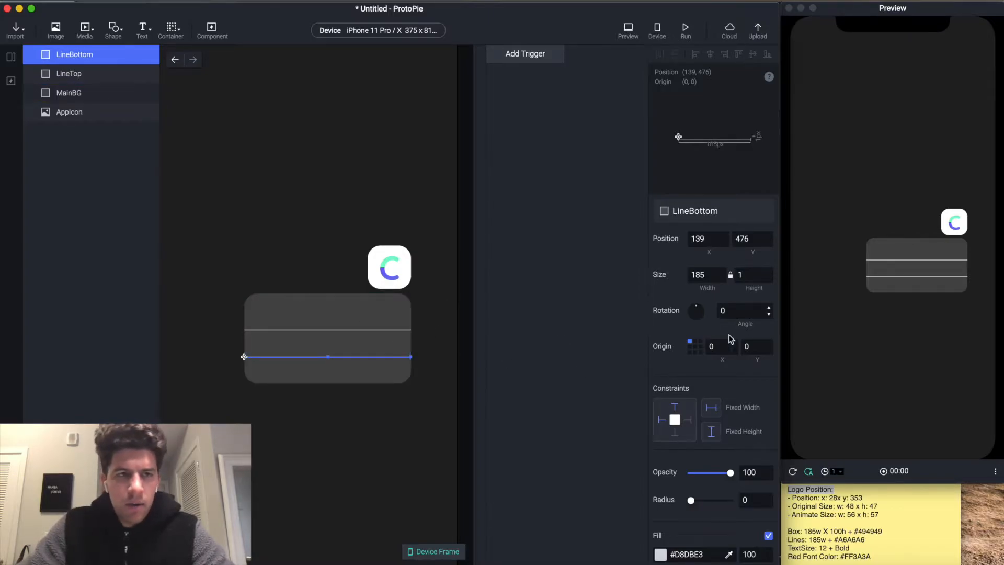
- Preview the long-press options menu in Scene 1 for reference, then return to Scene 2
click(11, 57)
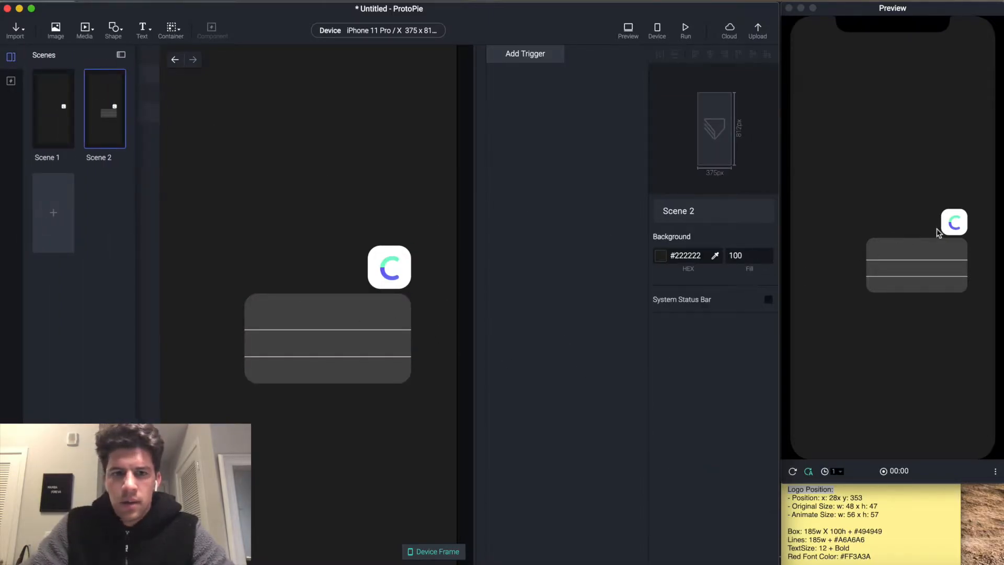
double_click(40, 116)
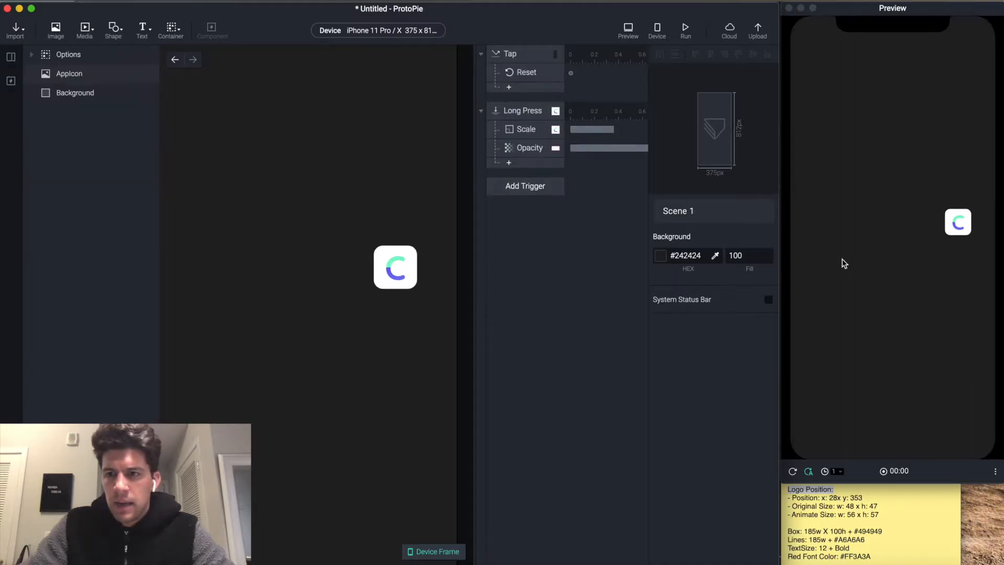
click(967, 224)
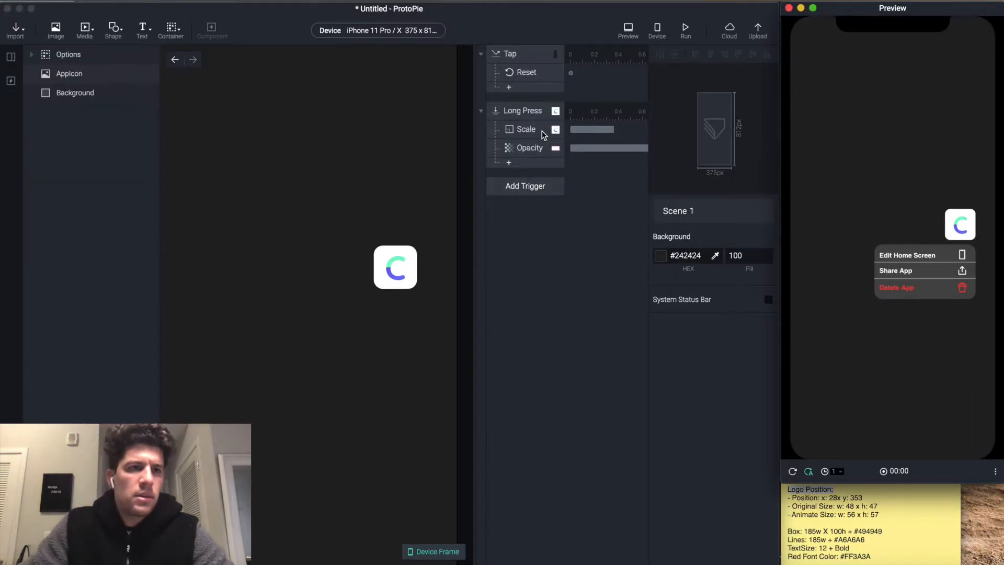
click(13, 58)
click(12, 58)
double_click(118, 127)
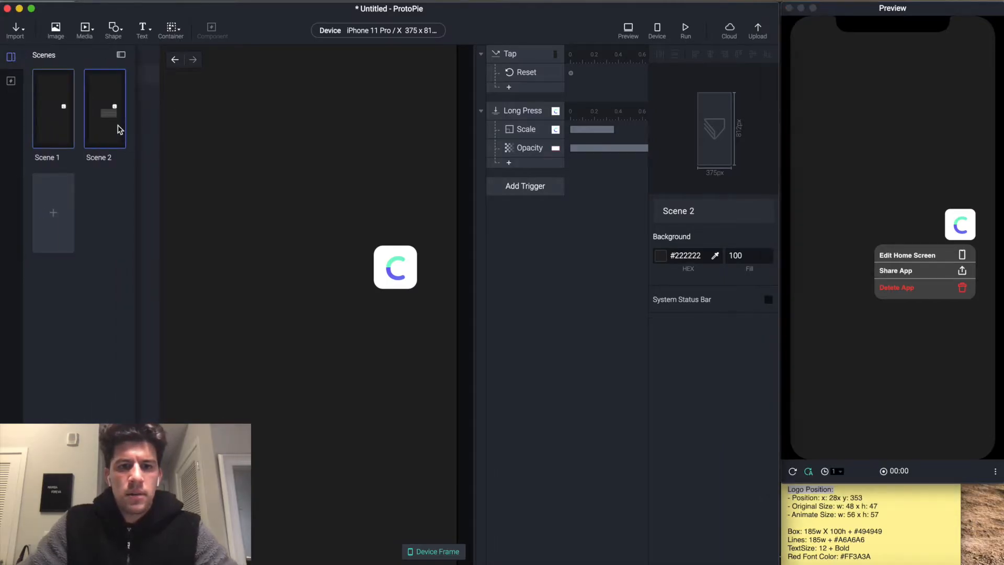
click(377, 308)
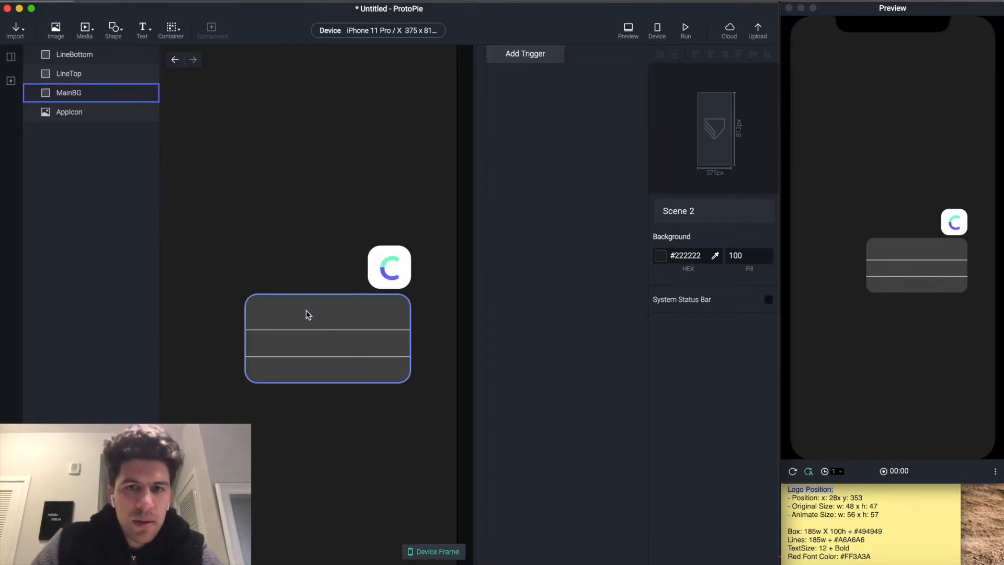
key(t)
scroll(255, 137, up, 1)
scroll(254, 137, up, 1)
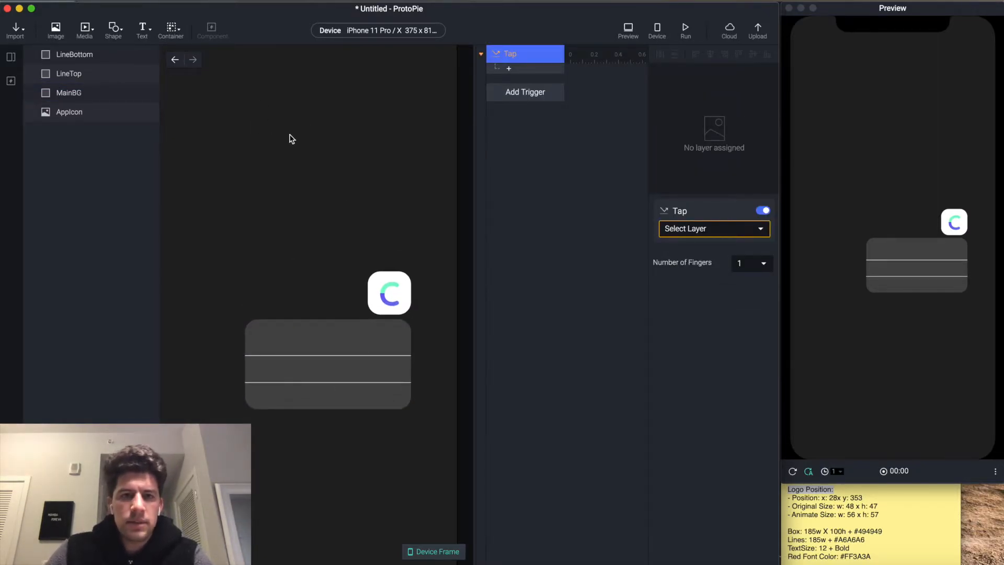
key(super+z)
- Add a text layer and place it in the first row of the menu box at X 139, Y 416
click(143, 30)
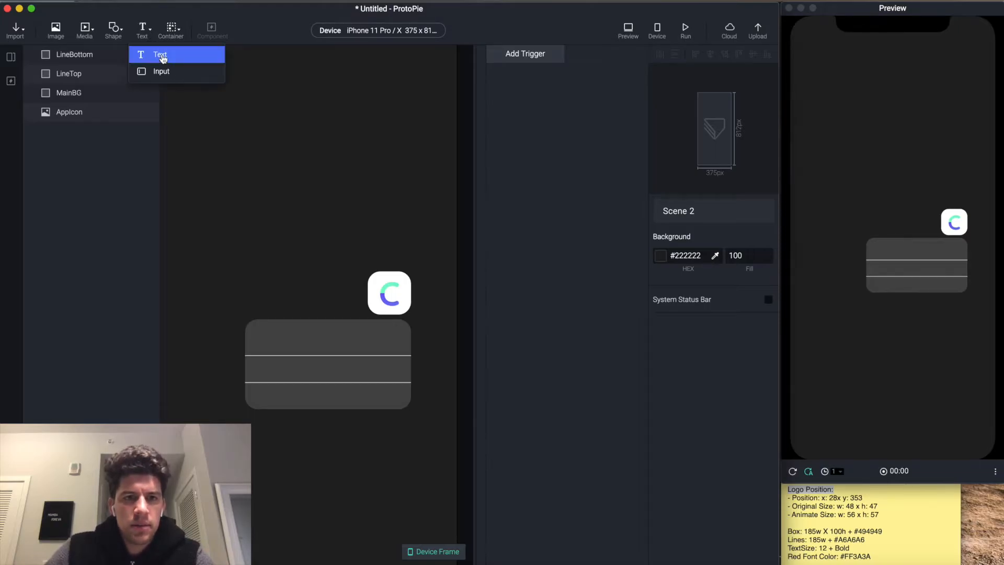
click(153, 54)
scroll(256, 133, up, 1)
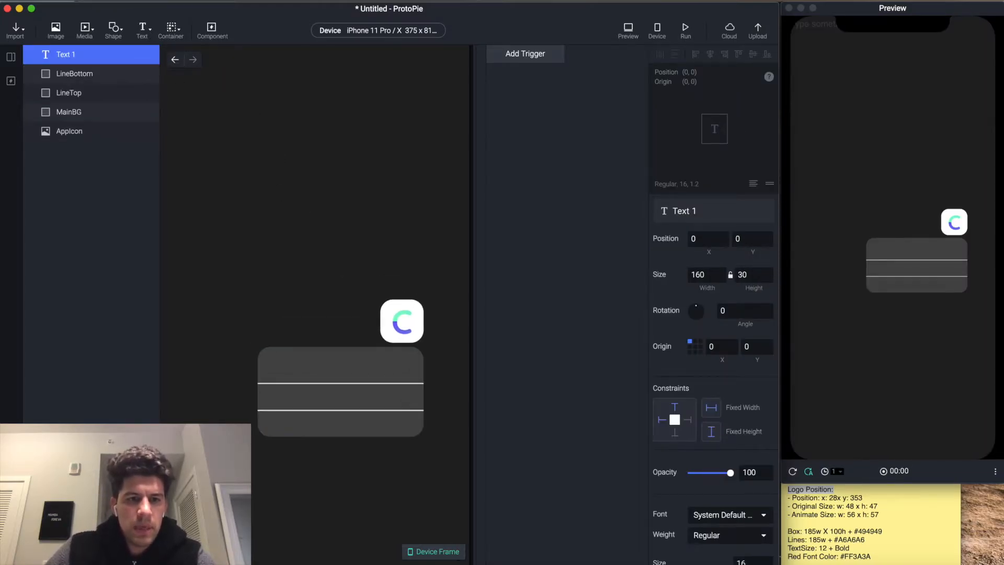
scroll(240, 101, down, 1)
drag(243, 56, 349, 375)
scroll(731, 501, down, 1)
- Format the text layer with size 12, Bold weight and colour #FFFFFF
click(743, 512)
text(12)
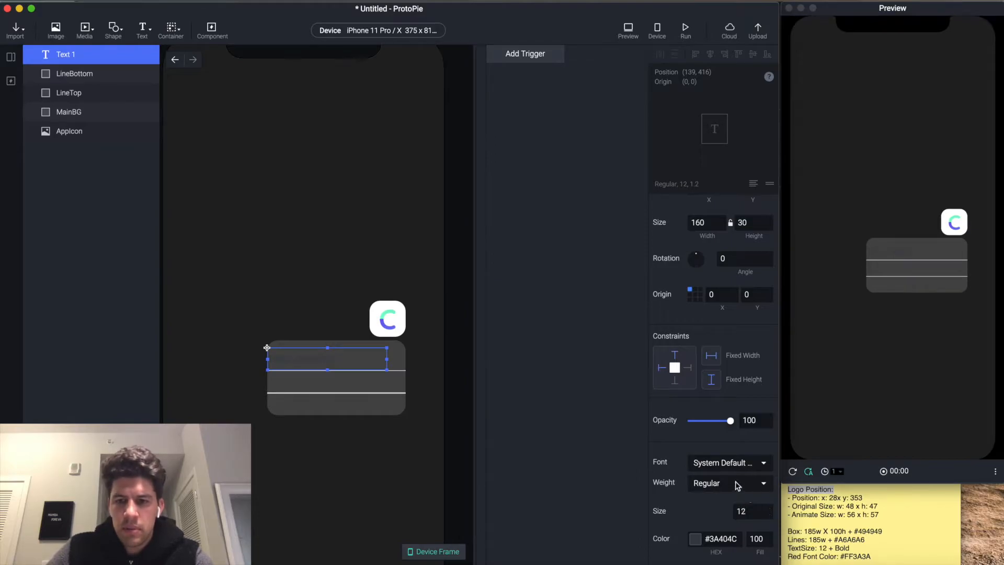
click(737, 483)
click(724, 493)
double_click(719, 538)
text(F)
key(Return)
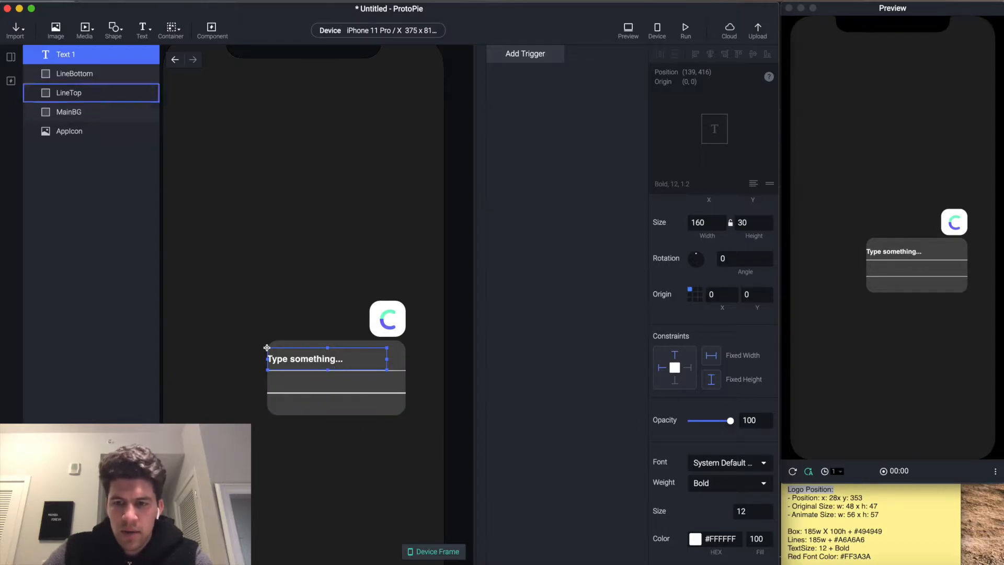
- Move the text layer within the first menu row to about X 149, Y 411
drag(312, 362, 321, 362)
key(super+z)
key(Up)
key(Up)
key(Right)
key(Right)
key(Right)
key(Right)
key(Right)
key(Up)
key(Up)
key(Up)
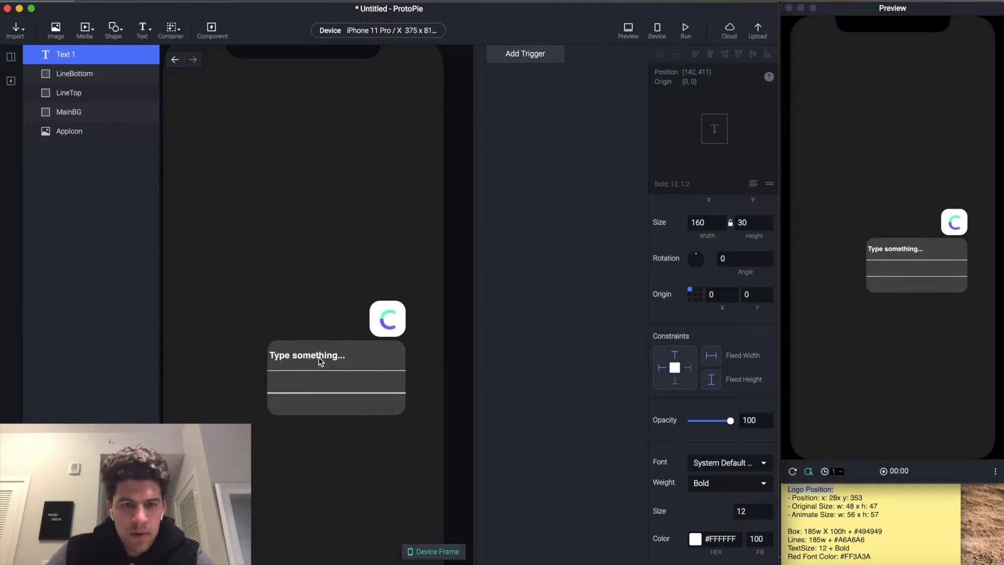
key(Right)
key(Right)
key(Right)
key(Right)
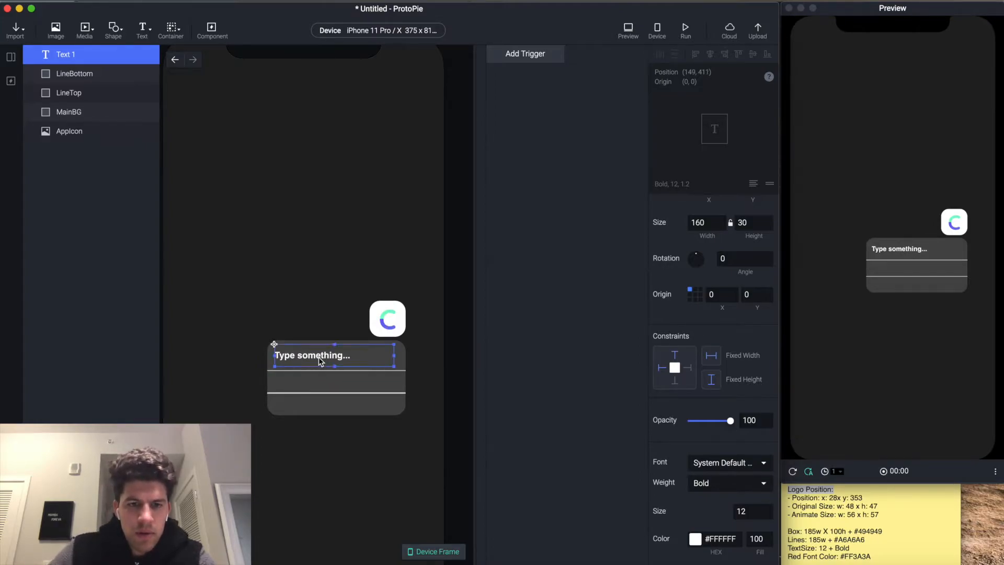
- Resize the text layer to 110 wide and 23 high, and position it at X 150, Y 413
drag(336, 367, 333, 360)
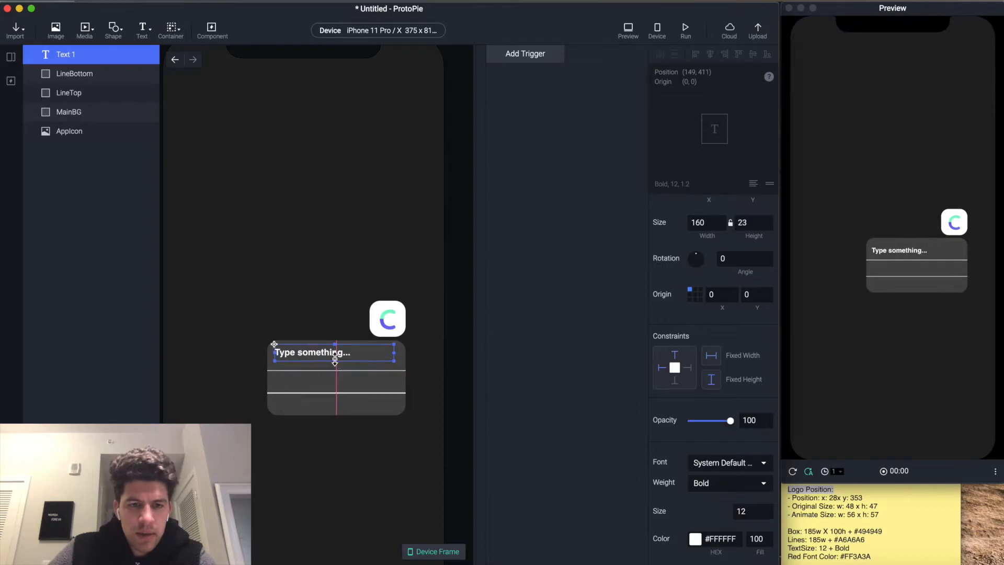
key(Right)
key(Right)
key(Right)
key(Right)
key(Right)
key(Right)
key(Right)
key(Right)
key(Right)
key(Right)
key(Right)
key(Right)
key(Right)
key(Right)
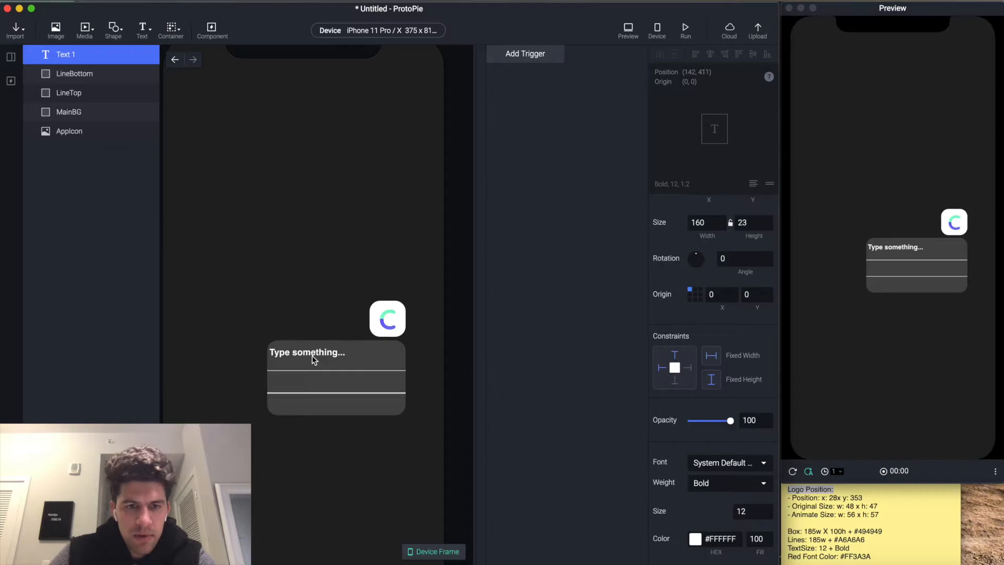
key(Left)
key(Left)
key(Left)
key(Left)
key(Left)
key(Left)
key(Left)
key(Left)
key(Left)
key(Left)
key(Left)
key(Left)
key(Down)
key(Down)
key(Left)
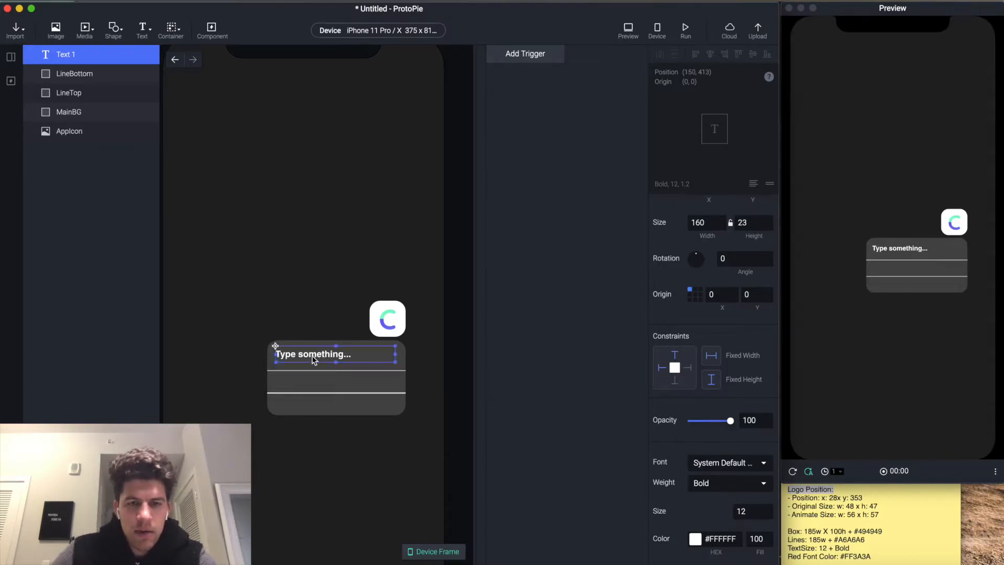
drag(395, 354, 358, 354)
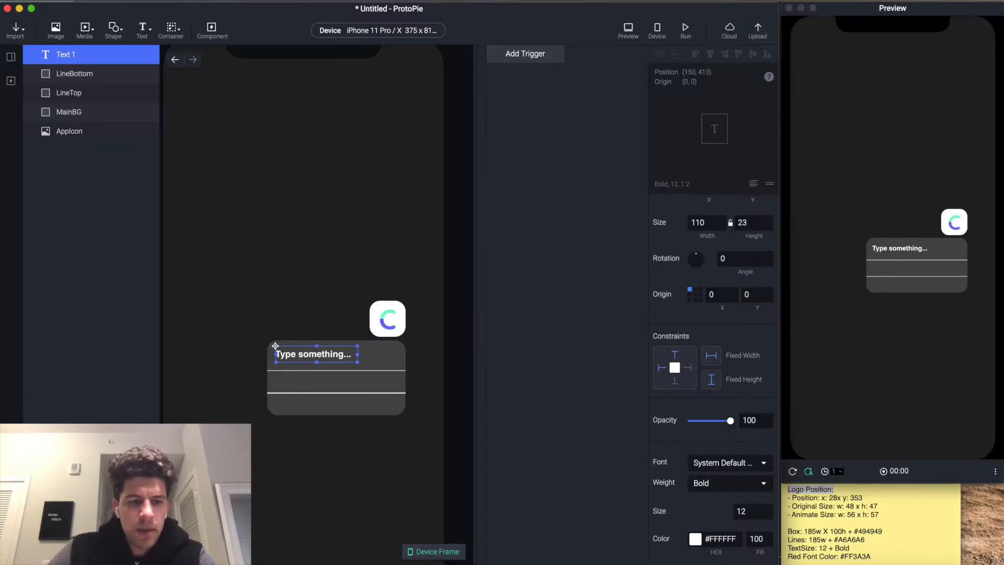
- Import iPhone.png, share-arrow.png and trash.png from the Downloads folder into the scene above the menu
key(super+Tab)
drag(554, 191, 373, 173)
drag(540, 167, 269, 188)
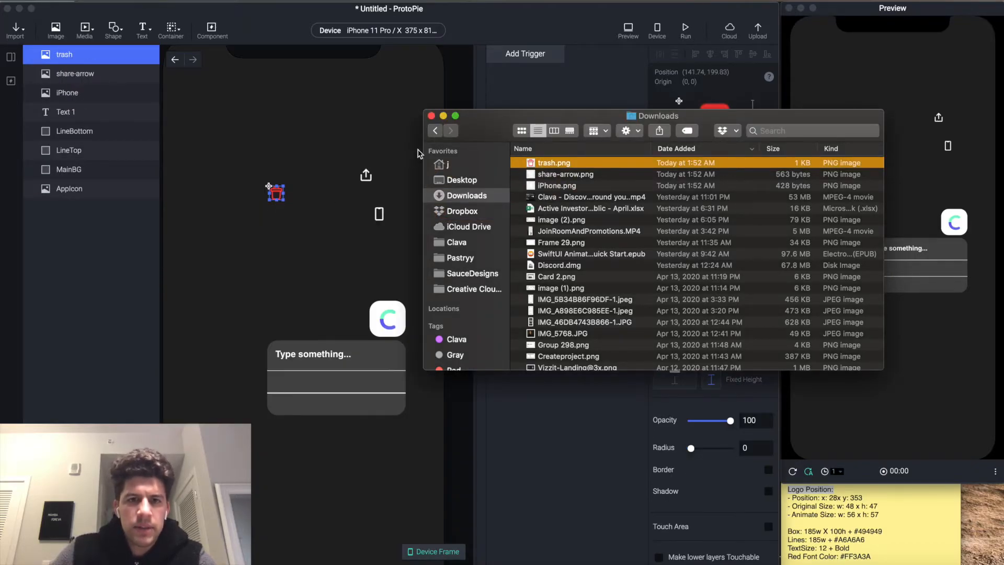
click(430, 117)
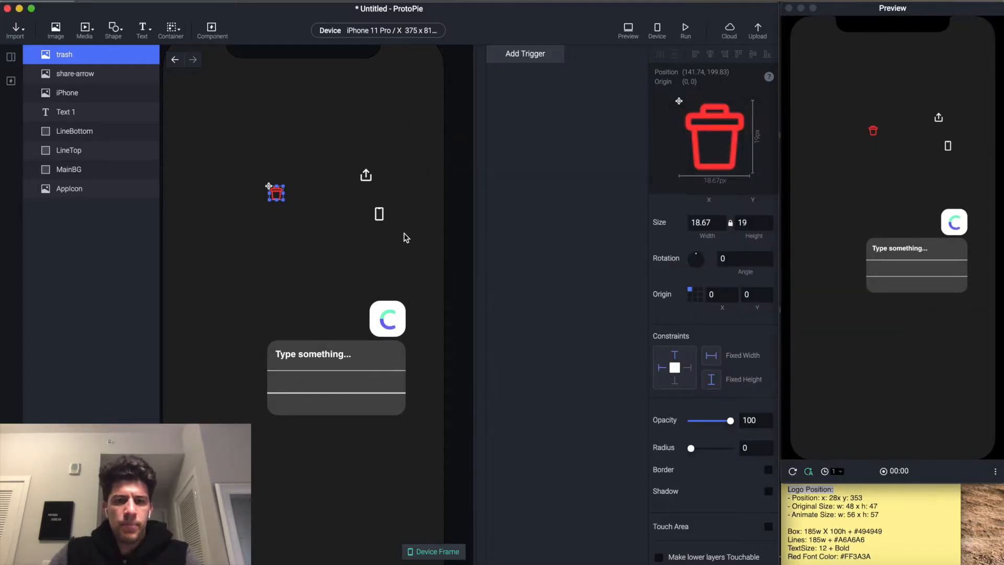
- Move the iPhone icon to the right end of the first menu row, at X 297, Y 416
click(379, 213)
drag(387, 374, 386, 347)
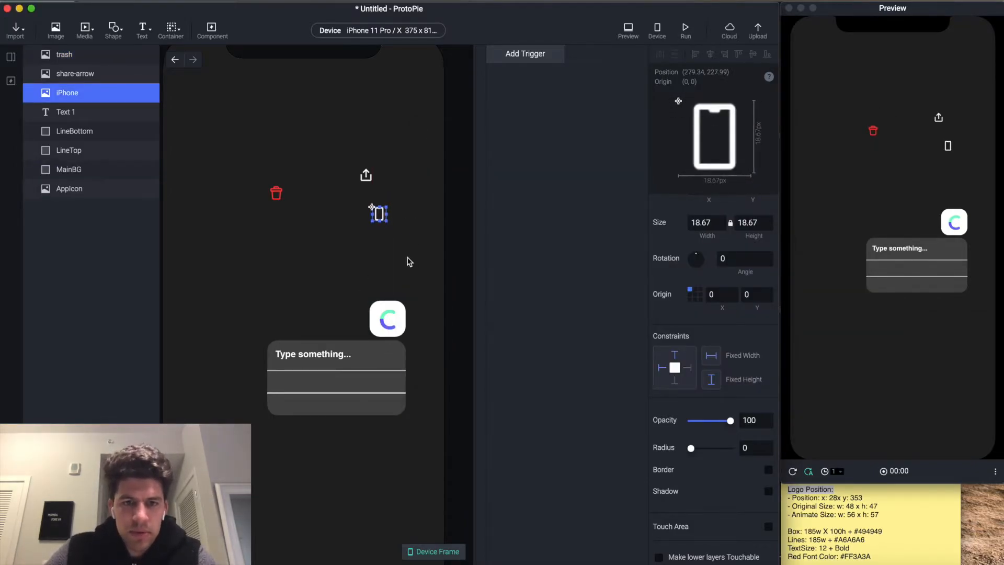
drag(382, 227, 393, 358)
key(Left)
key(Left)
key(Left)
key(shift+Left)
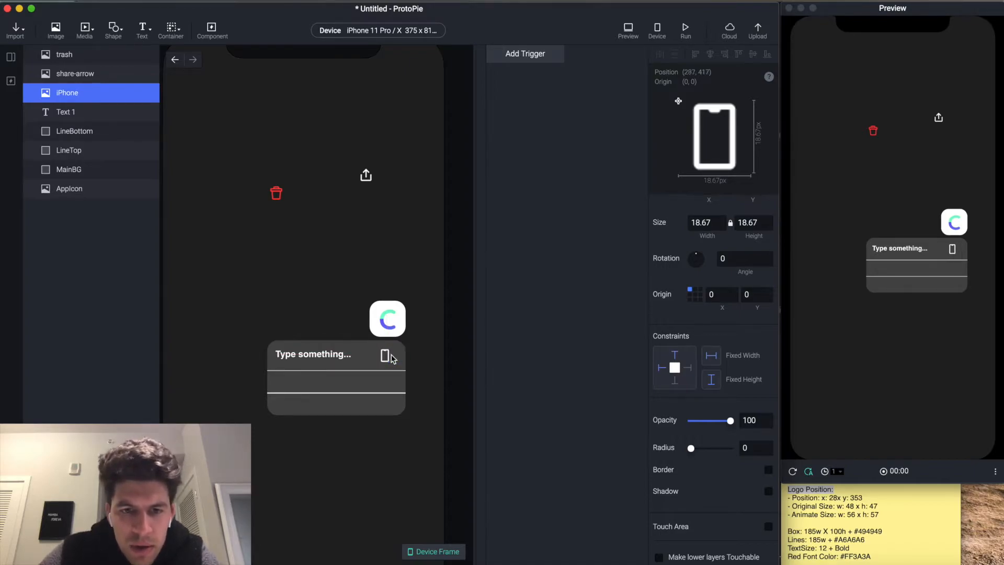
key(shift+Right)
key(Up)
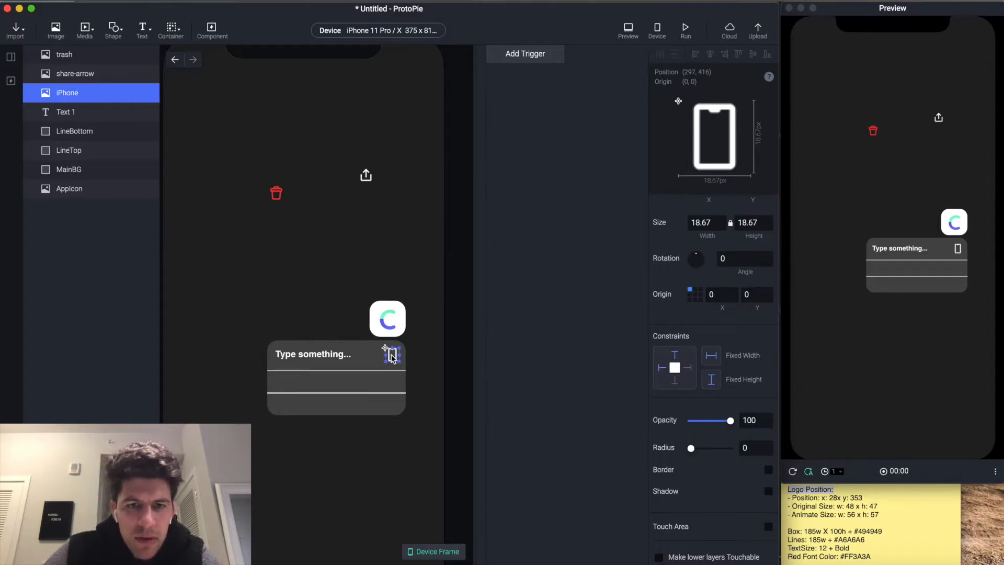
- Change the label text in the first menu row to "Edit Home Screen"
shift+click(335, 355)
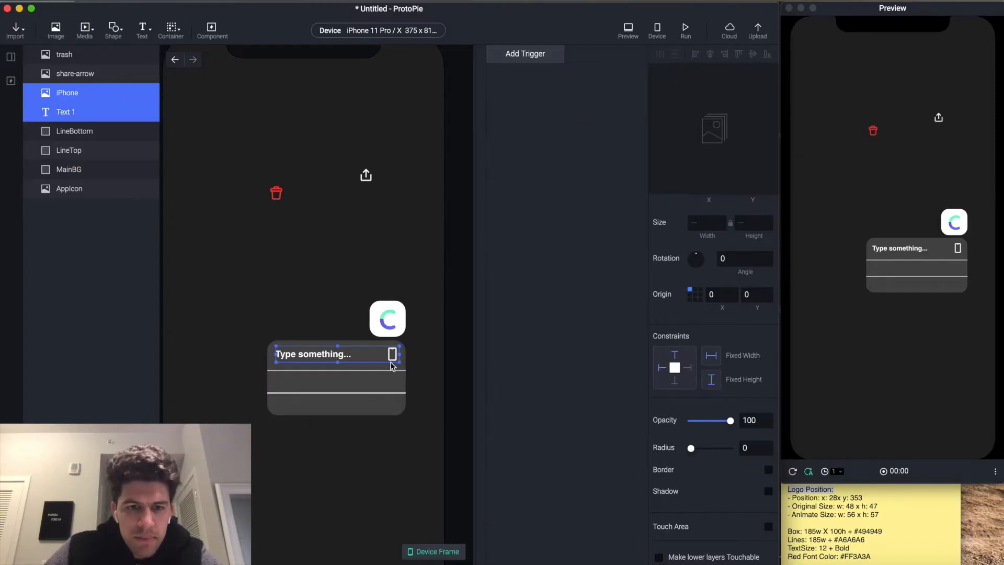
double_click(328, 353)
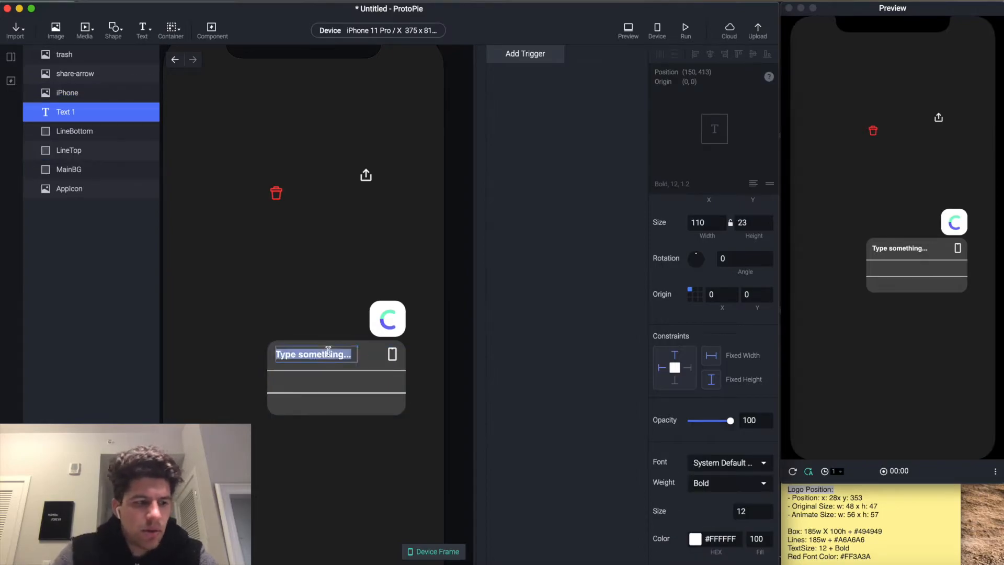
text(Eed)
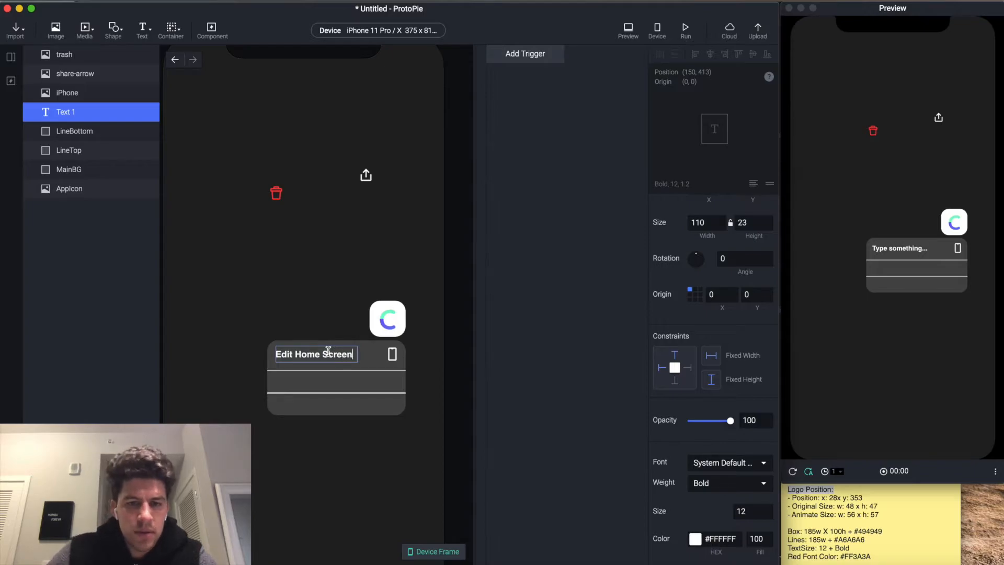
click(423, 375)
- Duplicate the Edit Home Screen label into the second row and centre the copy vertically on the MainBG box
click(331, 354)
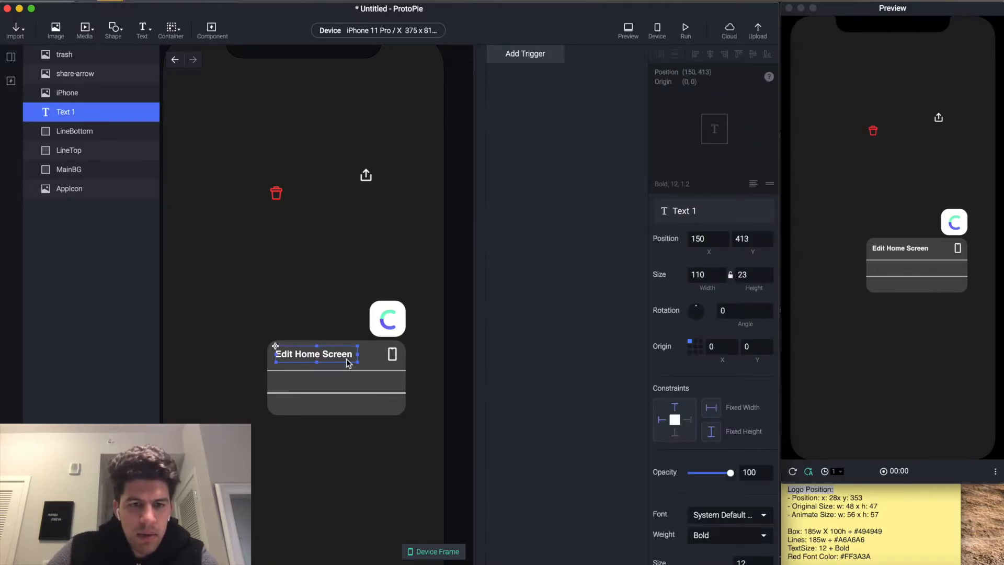
key(super+d)
drag(336, 357, 337, 383)
shift+click(379, 387)
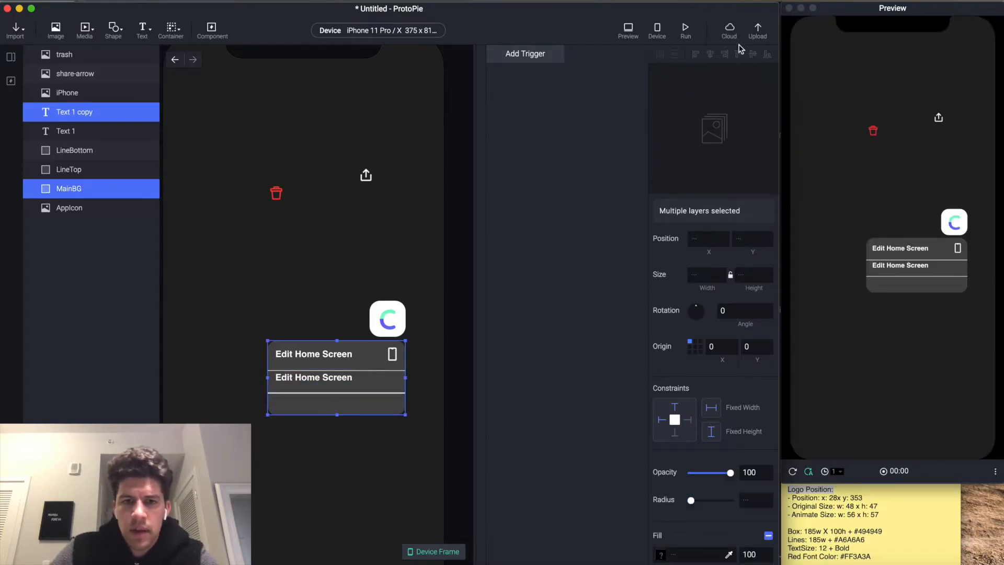
click(751, 55)
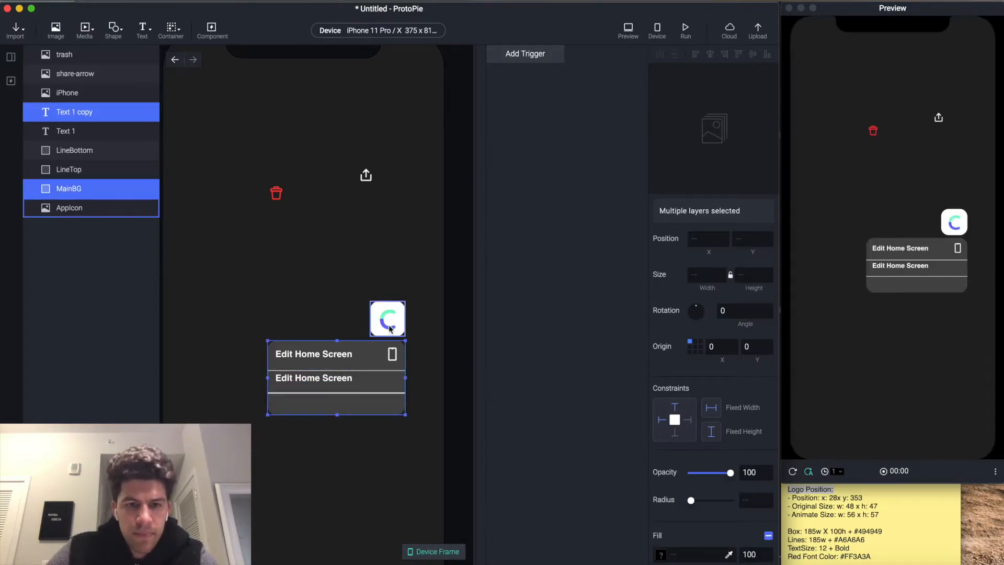
- Move the LineTop divider up to Y 441 and the first-row Edit Home Screen label to Y 414
click(367, 373)
click(368, 370)
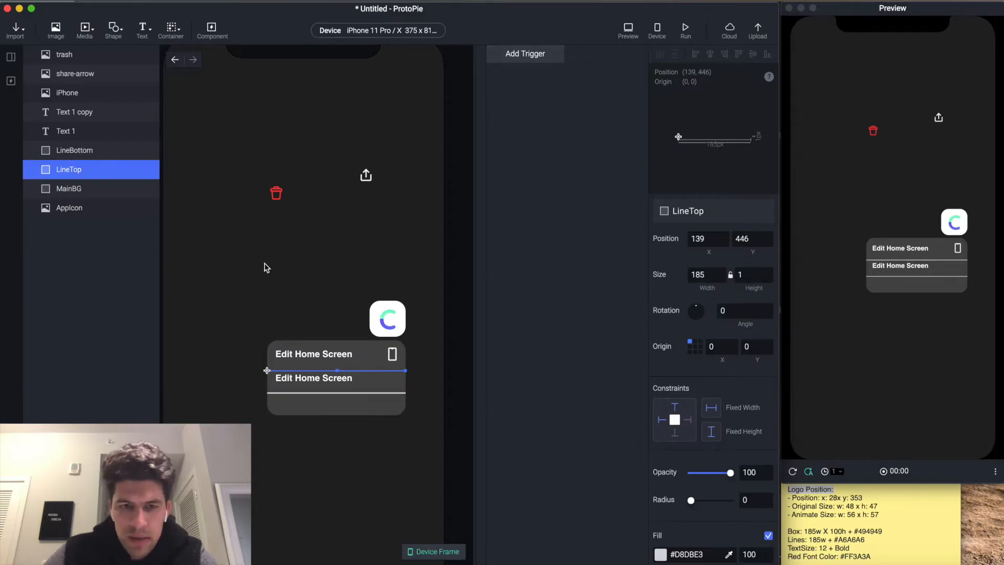
key(Up)
key(Up)
key(Up)
key(Up)
key(Up)
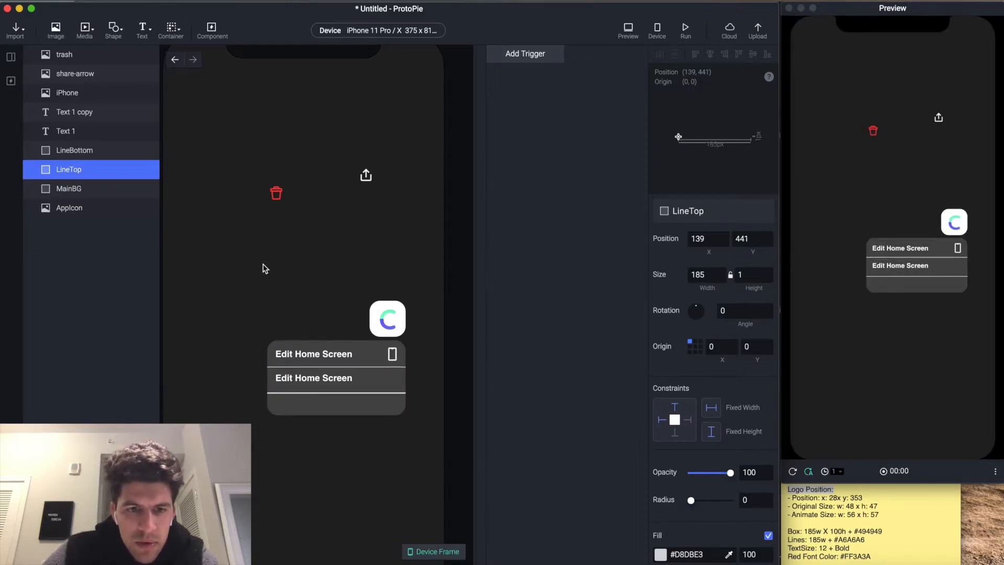
key(Up)
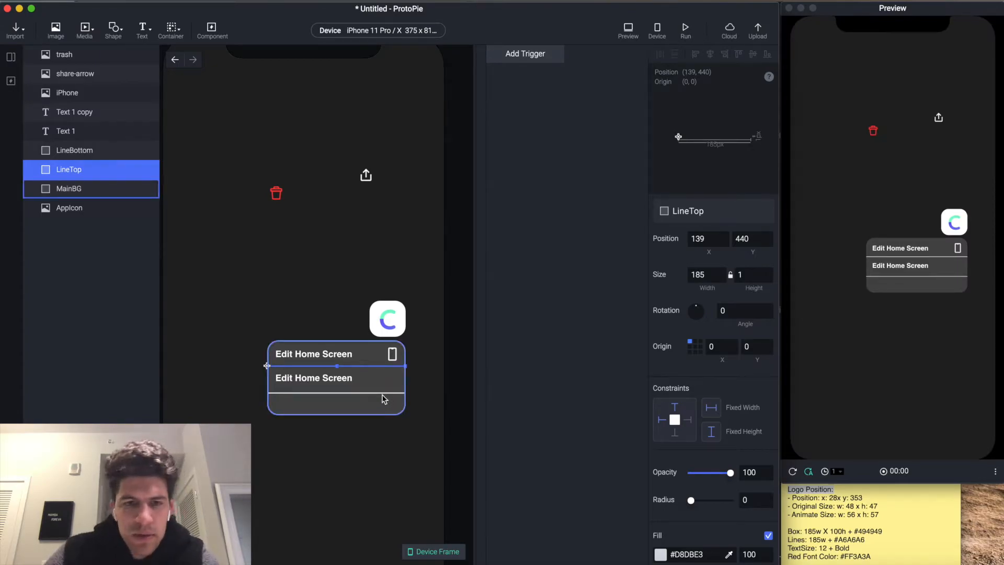
key(Down)
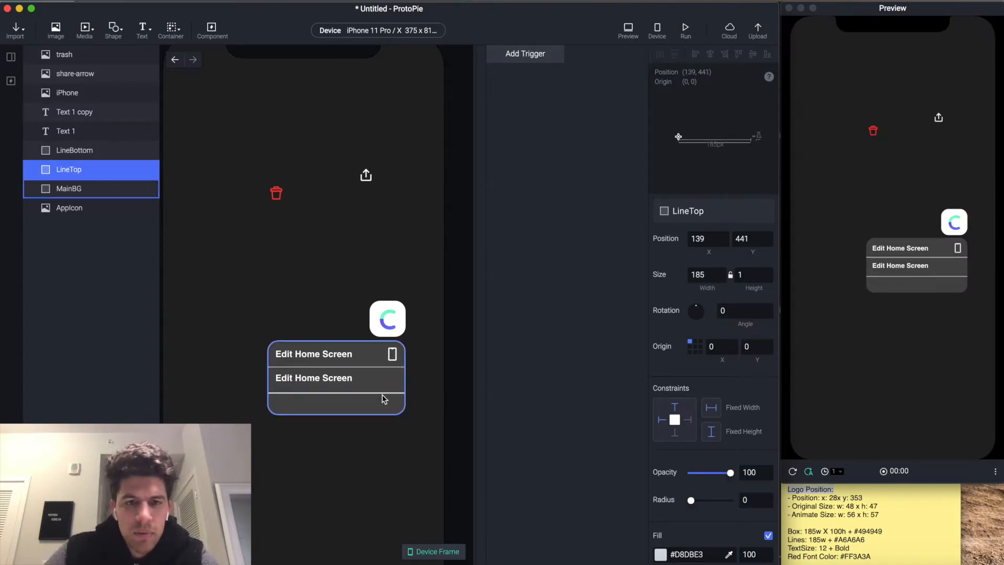
click(336, 360)
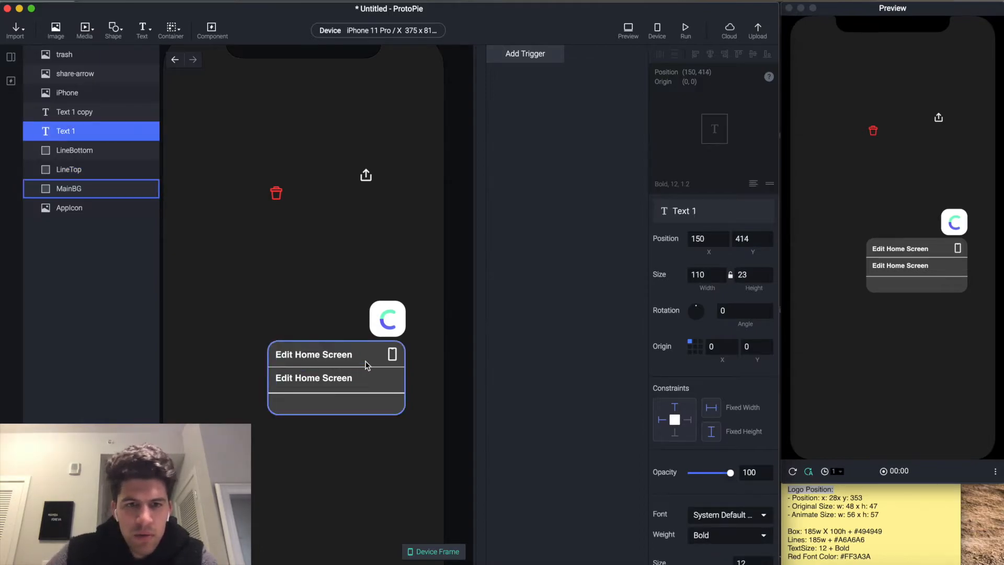
- Change the second-row label to "Share App" and move it to Y 446
click(344, 380)
double_click(344, 380)
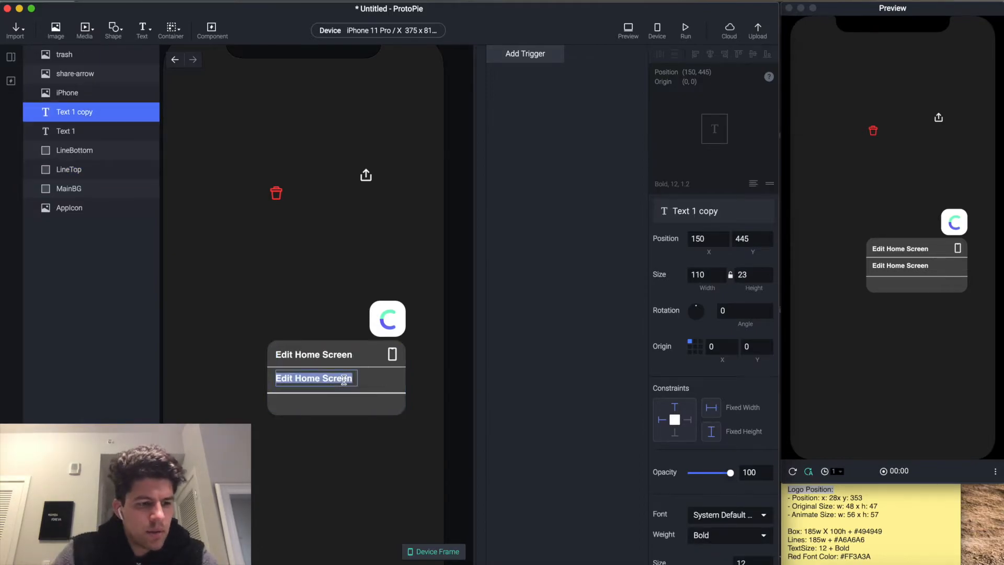
text(Share)
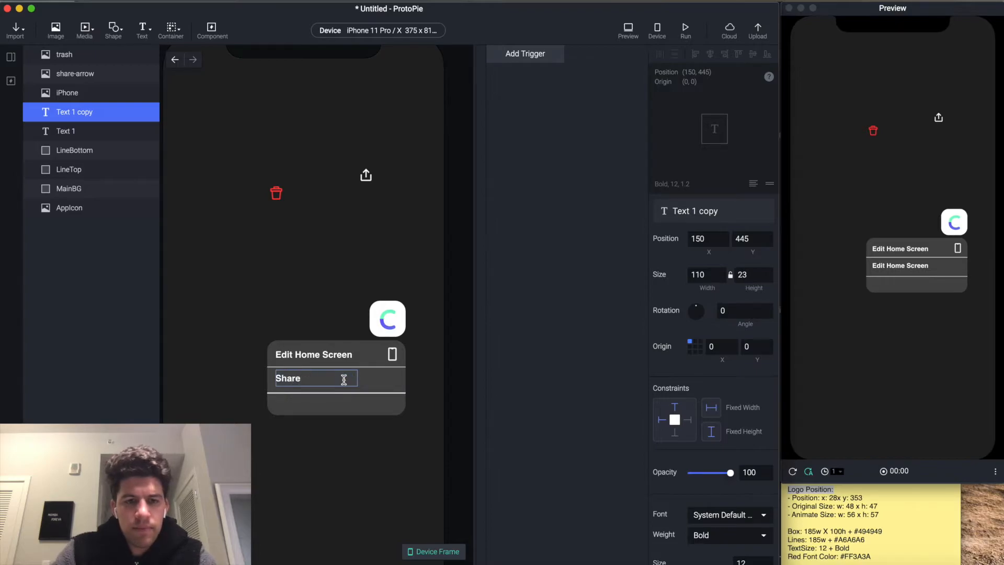
click(415, 400)
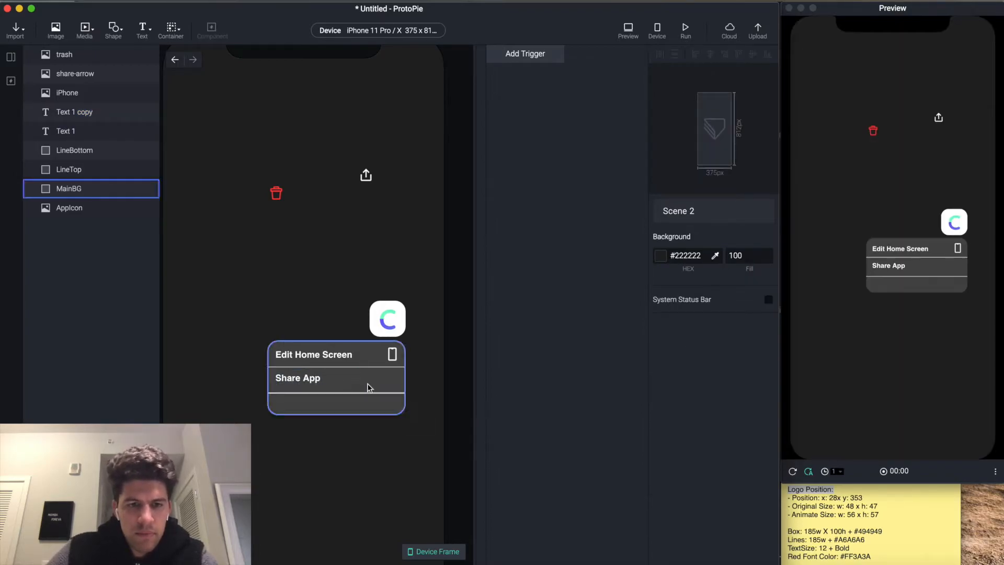
click(325, 384)
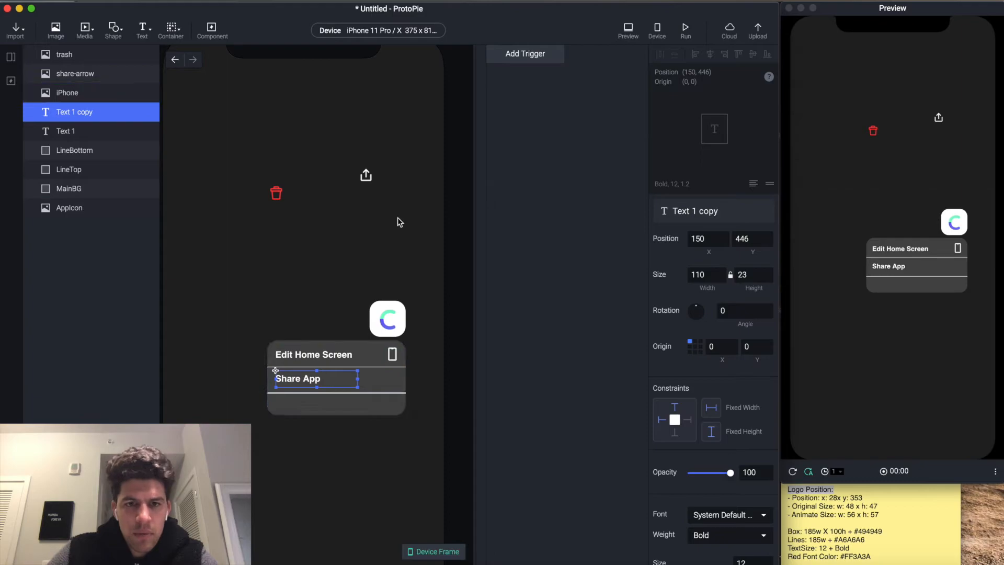
- Move the share-arrow icon to the right end of the Share App row, aligned with the iPhone icon at X 297
drag(366, 175, 385, 372)
shift+click(392, 354)
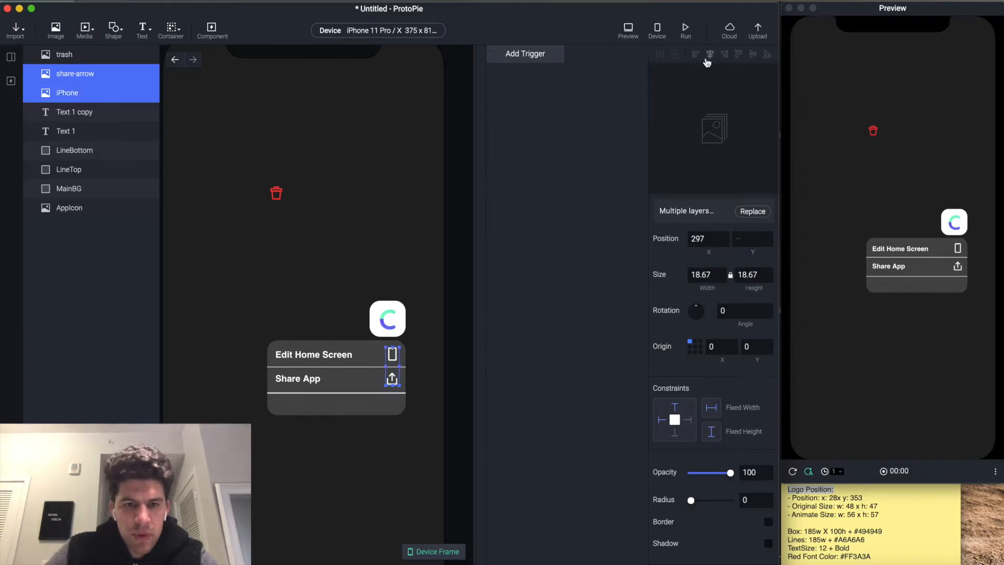
click(292, 279)
- Duplicate the Share App label into the third row at X 150, Y 477, and move the LineBottom divider to Y 474
click(302, 381)
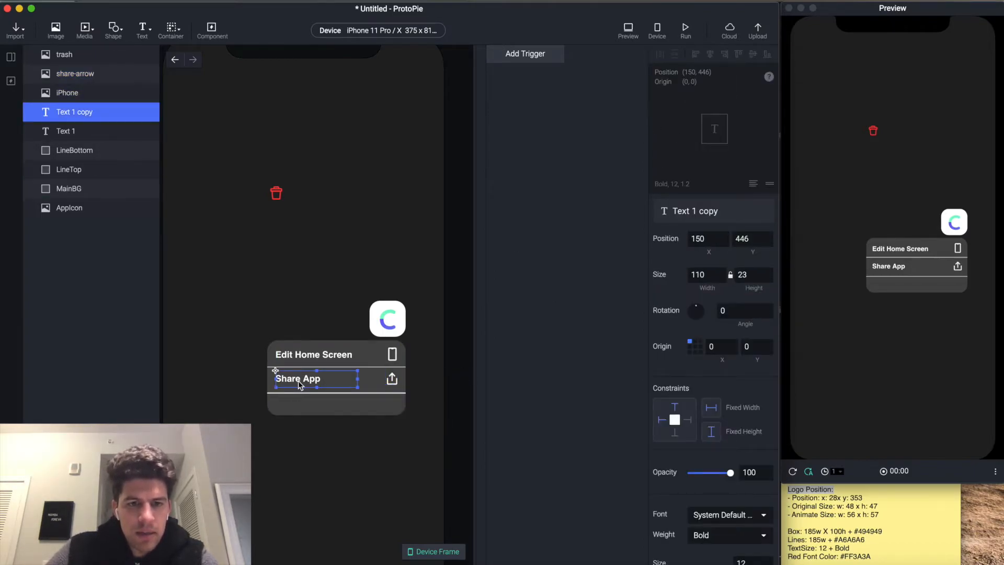
key(super+d)
drag(302, 383, 301, 407)
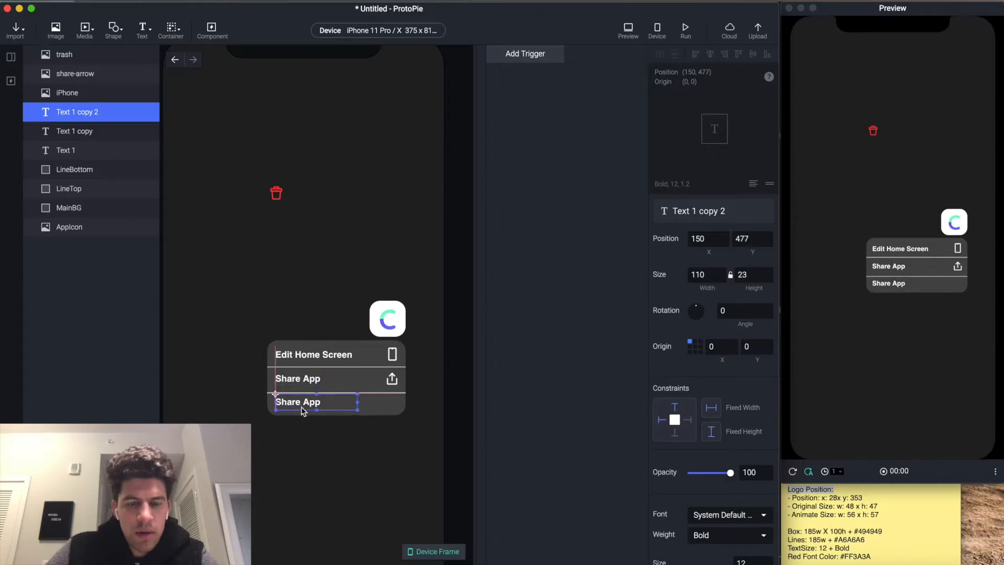
click(376, 391)
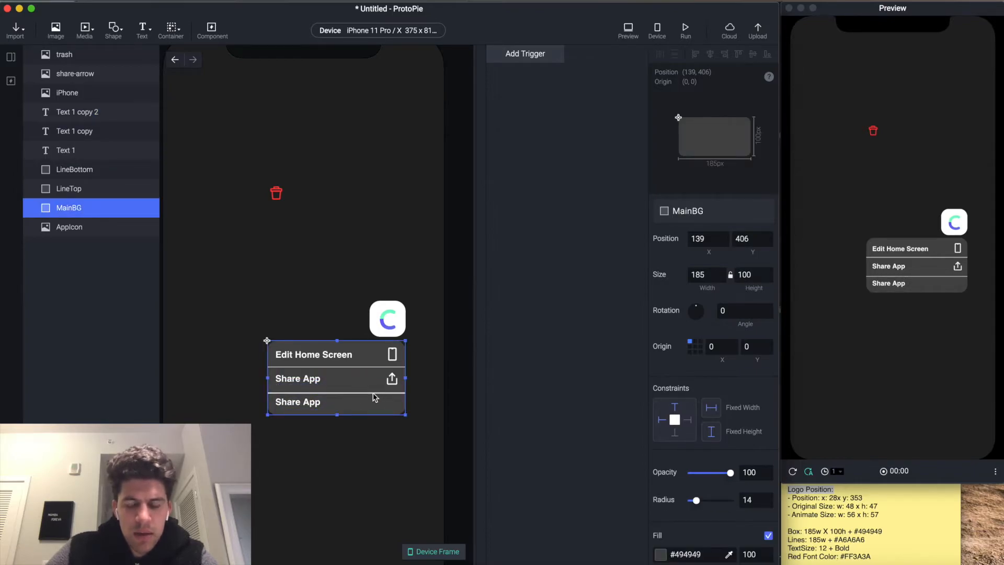
click(372, 392)
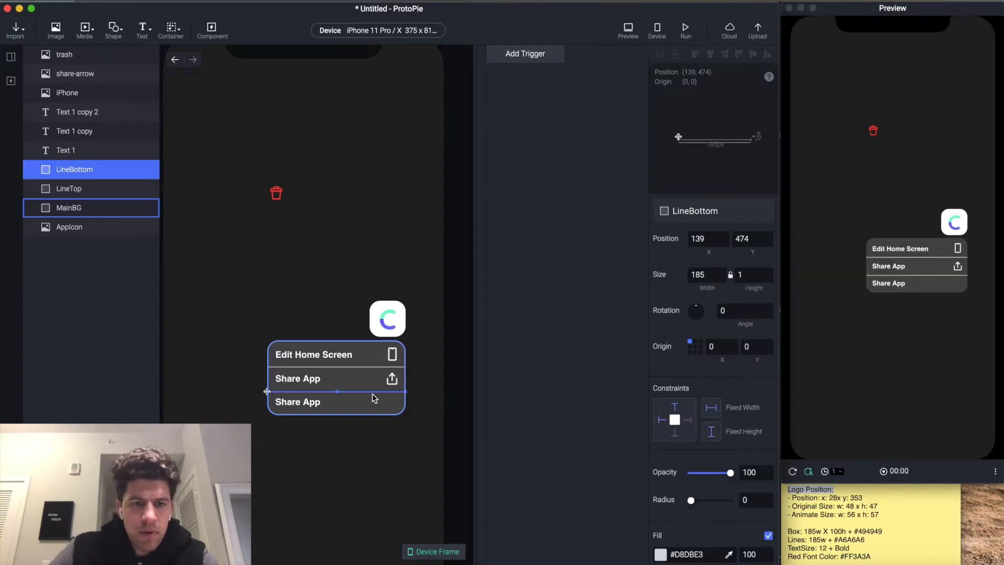
- Change the third-row label text to "Delete App"
double_click(305, 406)
text(Delete App)
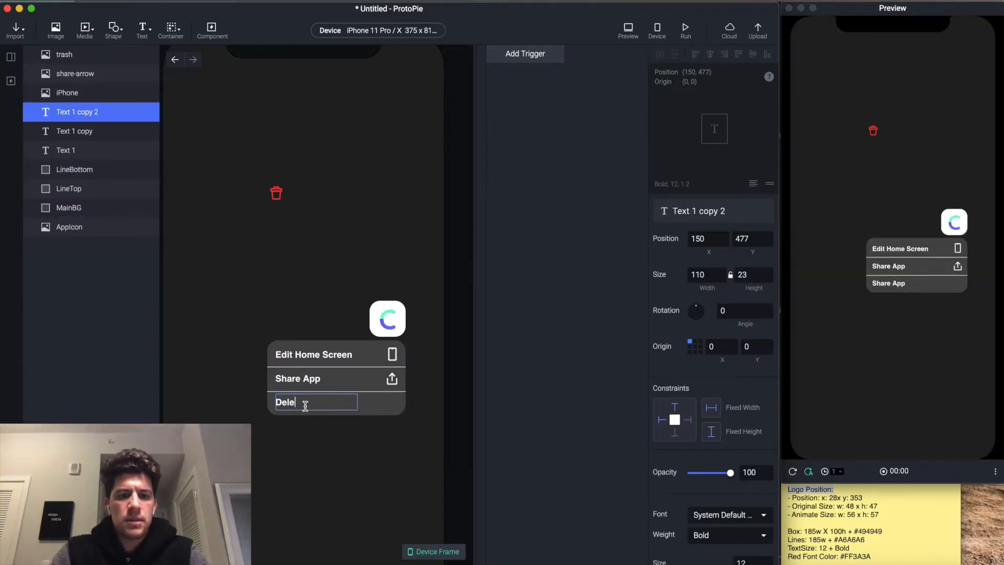
click(341, 448)
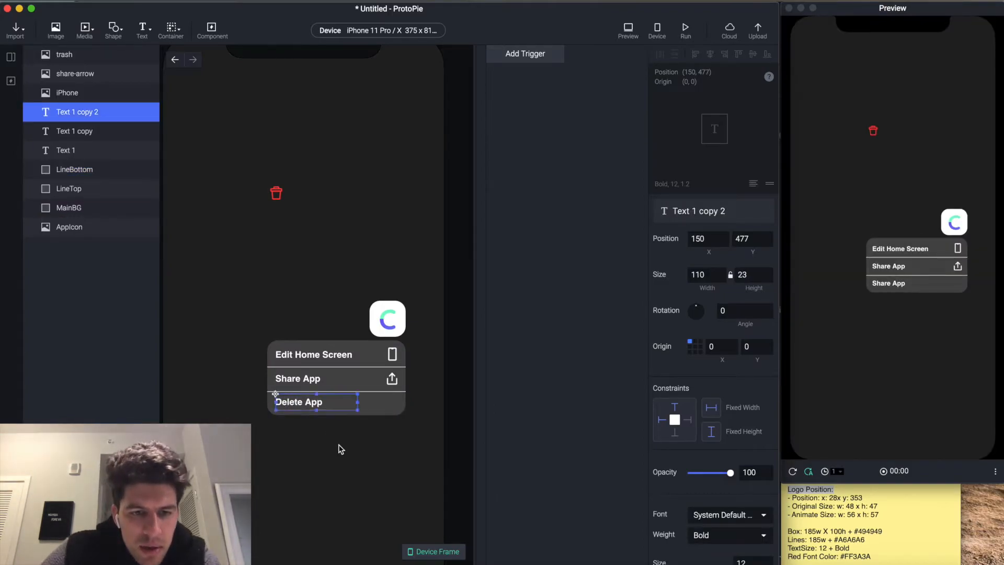
- Adjust the vertical position of the Delete App label to Y 479
click(310, 402)
key(Down)
key(Down)
key(Down)
key(Down)
key(Down)
key(Down)
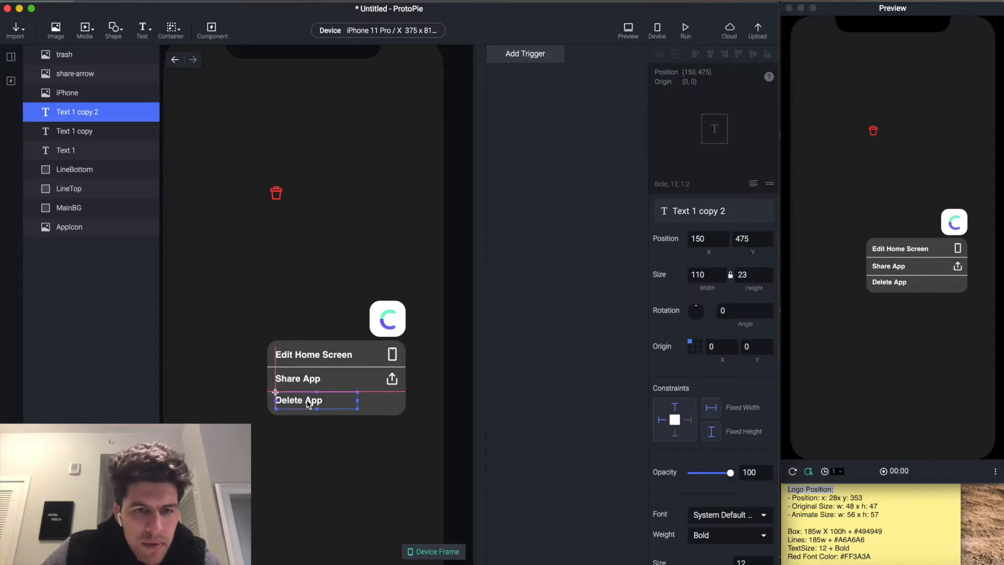
key(Up)
key(Up)
key(Up)
key(Up)
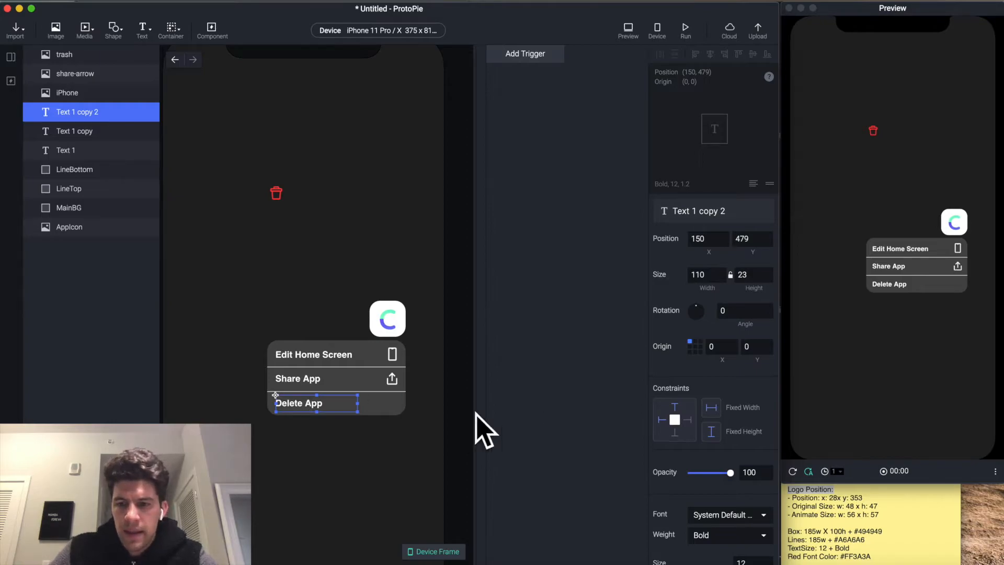
- Set the text colour of the Delete App label to #FF3A3A
scroll(717, 546, down, 2)
scroll(716, 545, down, 7)
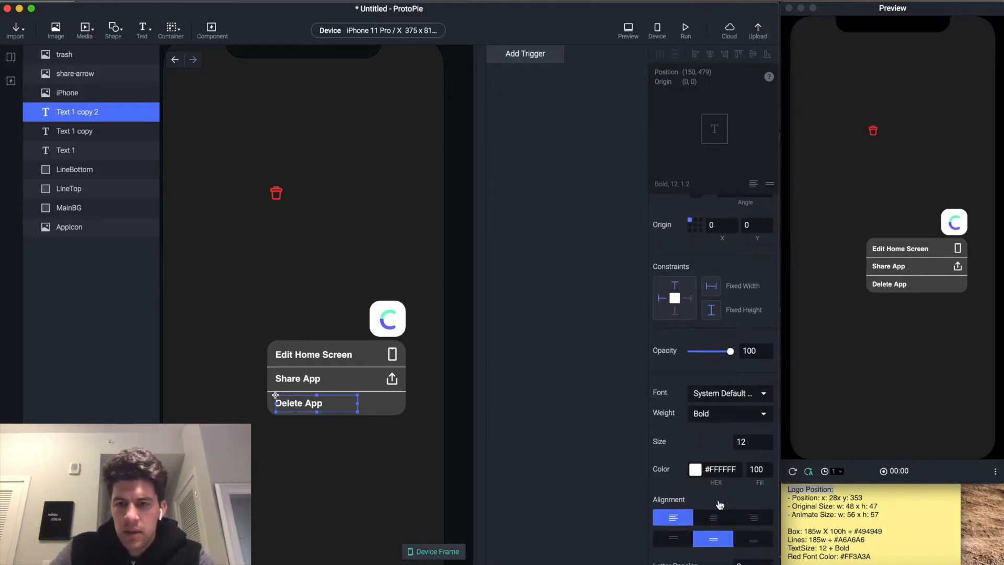
double_click(723, 468)
text(FF3A34)
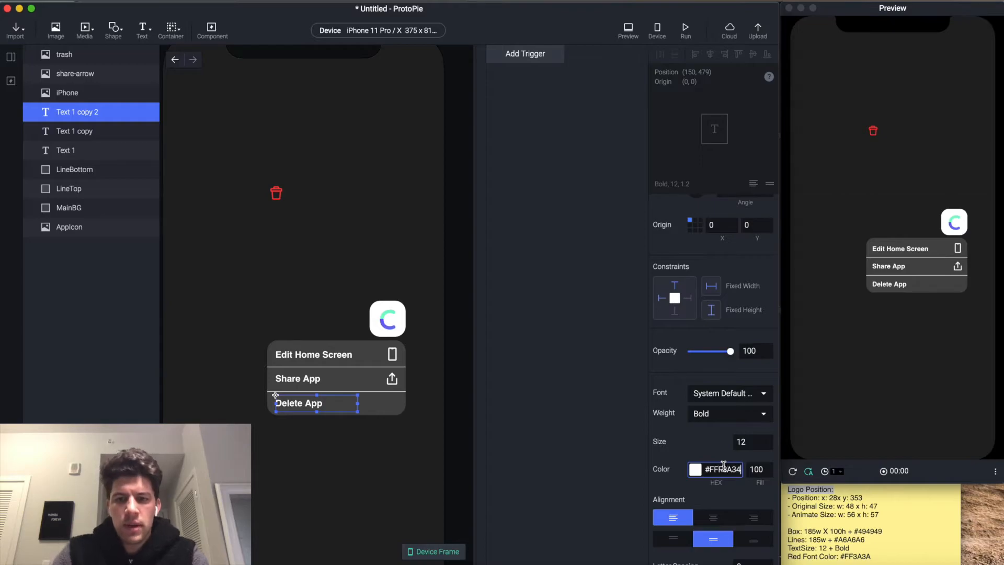
key(Return)
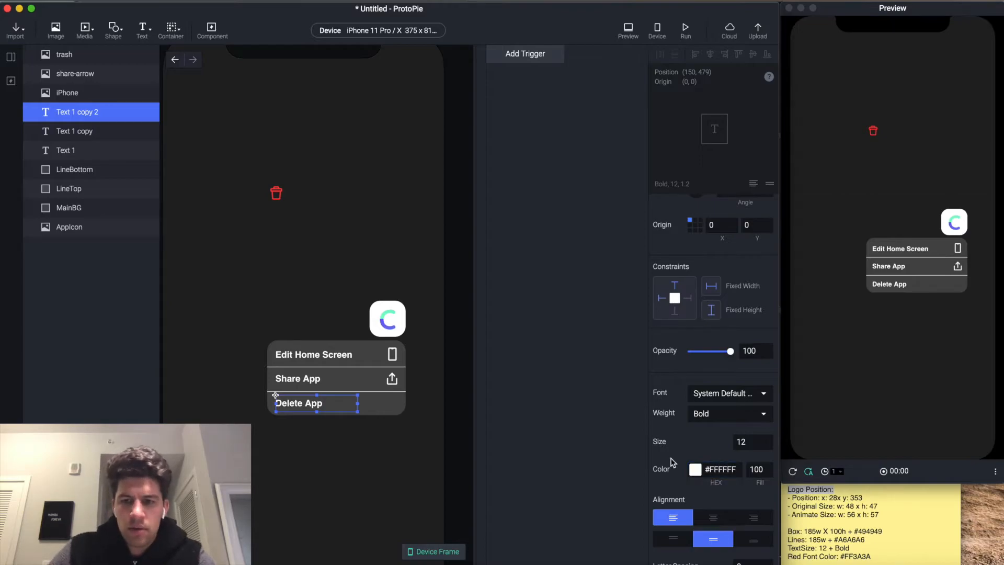
double_click(725, 469)
text(F)
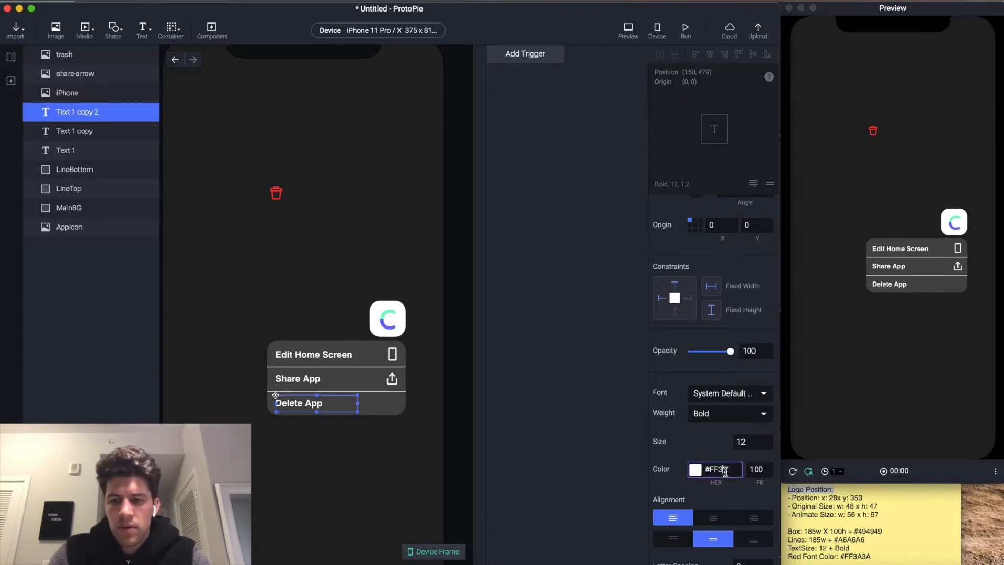
text(F3A3A)
key(Return)
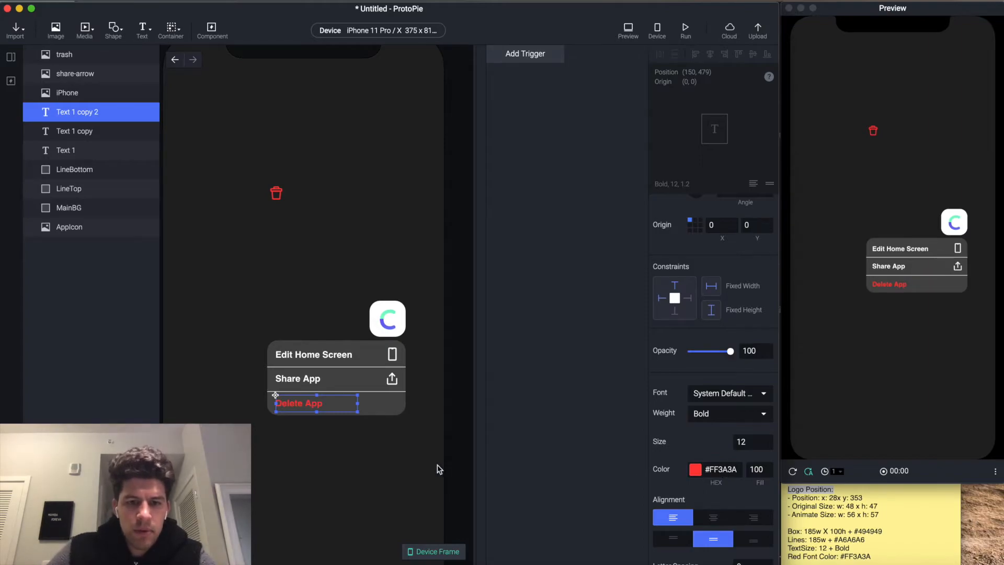
- Move the trash icon to the right end of the Delete App row at X 297
drag(276, 194, 395, 412)
key(Up)
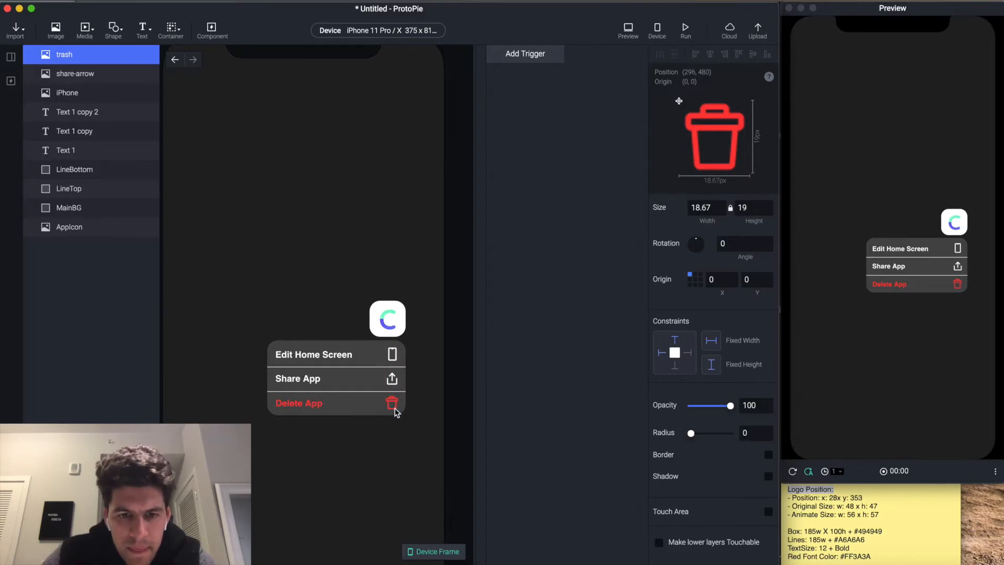
click(364, 438)
click(344, 414)
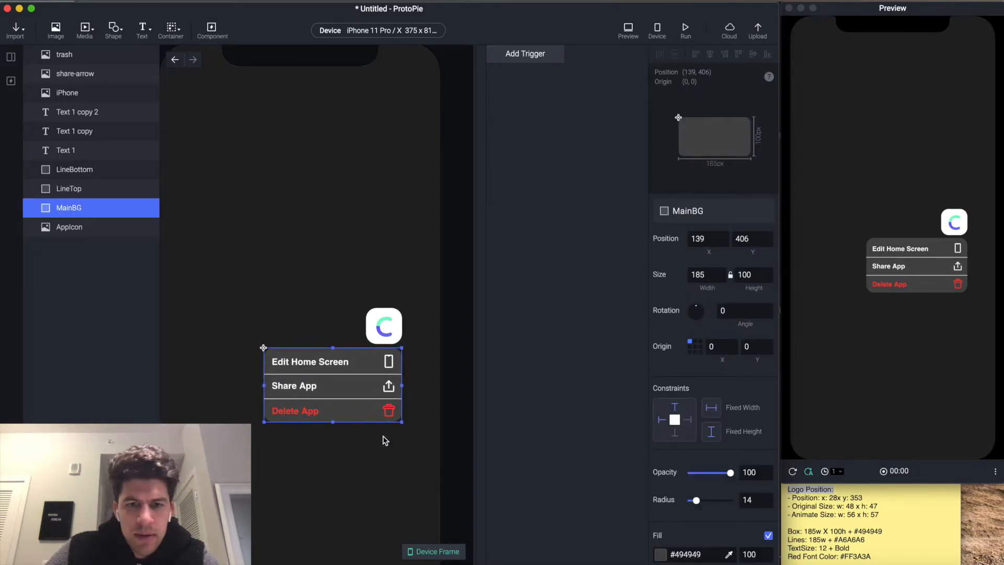
- Set the width of the trash, share-arrow and iPhone icons together to 16
click(389, 410)
shift+click(388, 387)
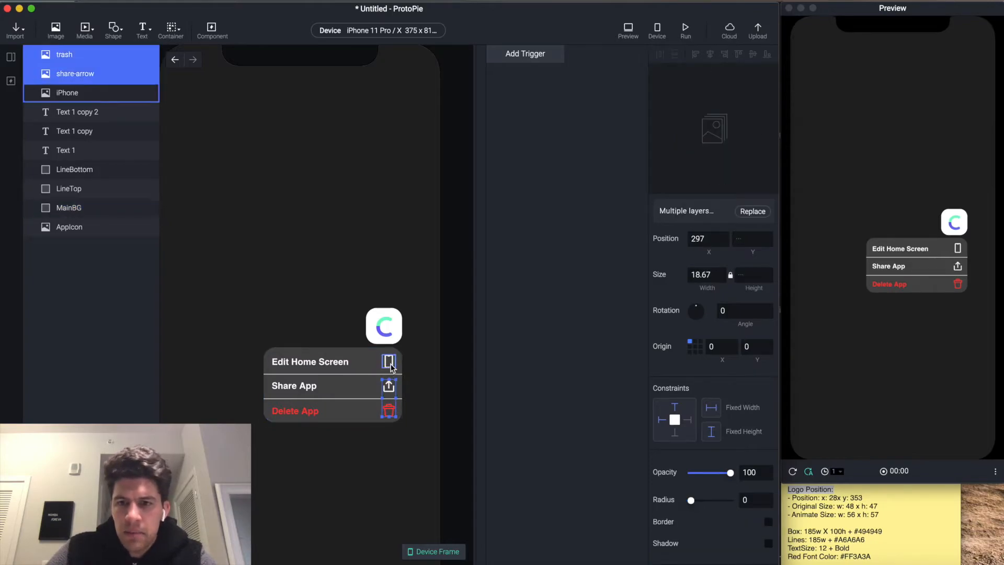
shift+click(389, 362)
double_click(703, 279)
text(16)
key(Return)
click(432, 409)
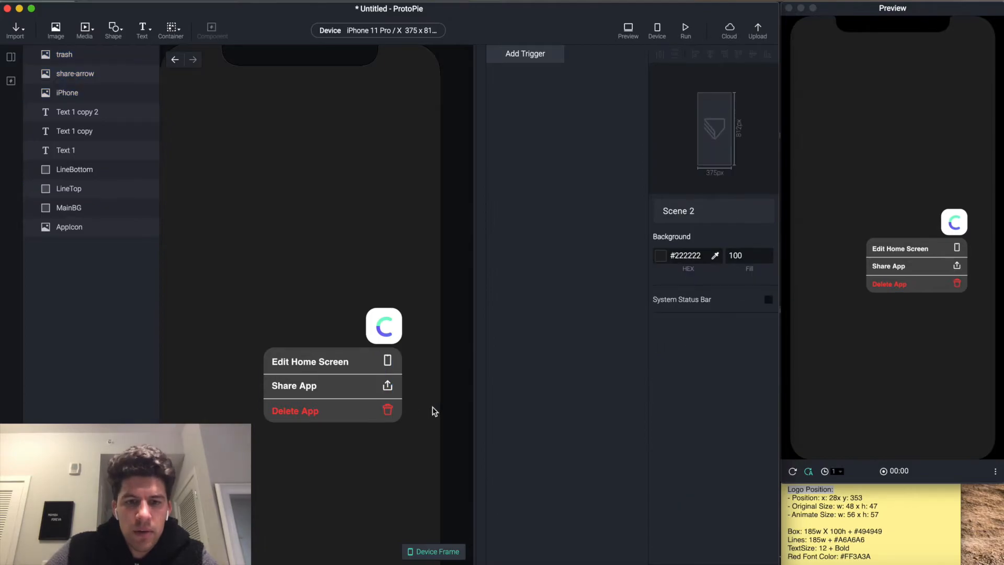
- Move the iPhone icon down to Y 416 and align it vertically with the Edit Home Screen label
click(387, 361)
key(Down)
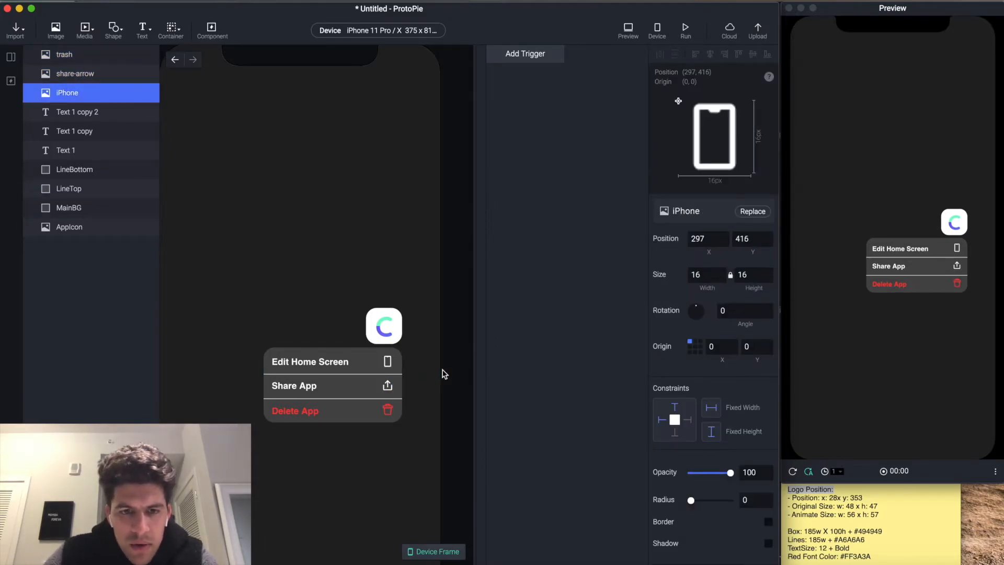
shift+click(313, 362)
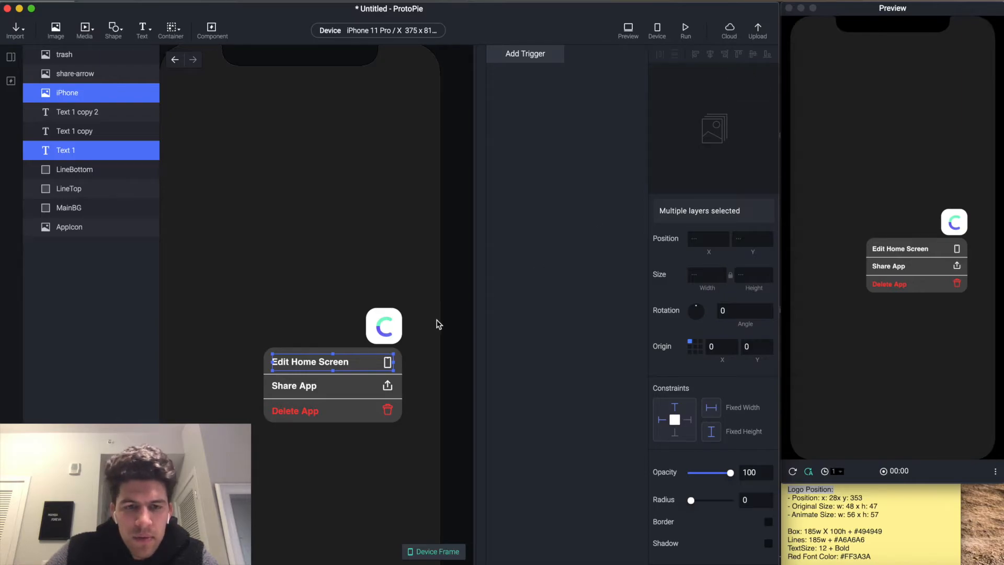
- Nudge the Edit Home Screen label and its iPhone icon up together by 2 pixels
key(Up)
key(Up)
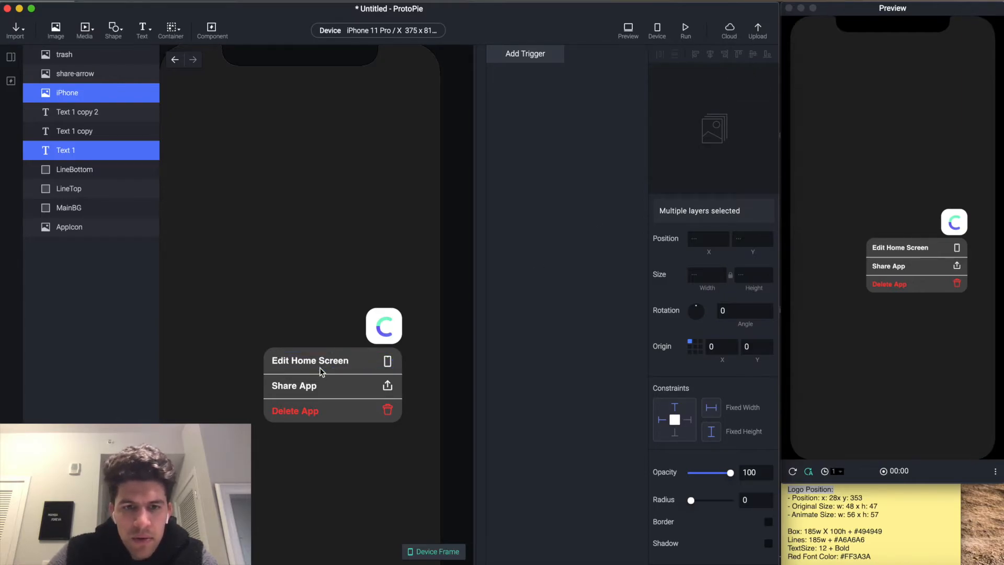
- Align the share-arrow icon vertically with the Share App label, and the trash icon with the Delete App label
click(393, 395)
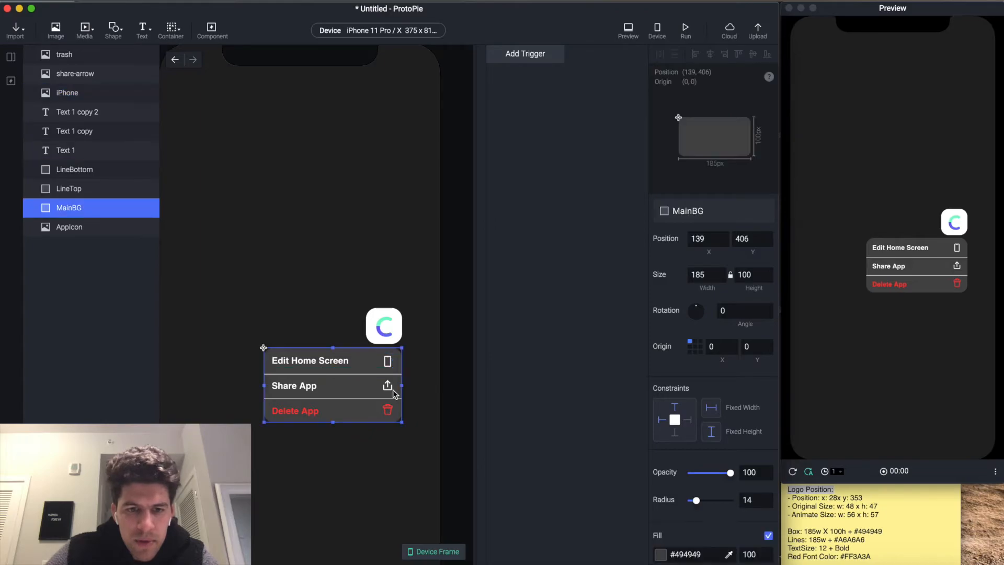
click(390, 388)
shift+click(300, 386)
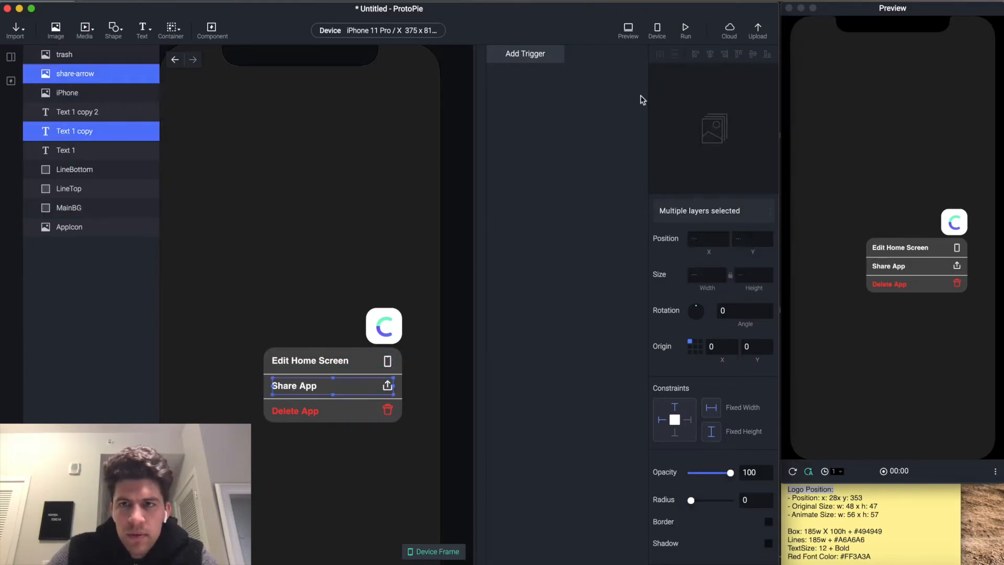
click(753, 56)
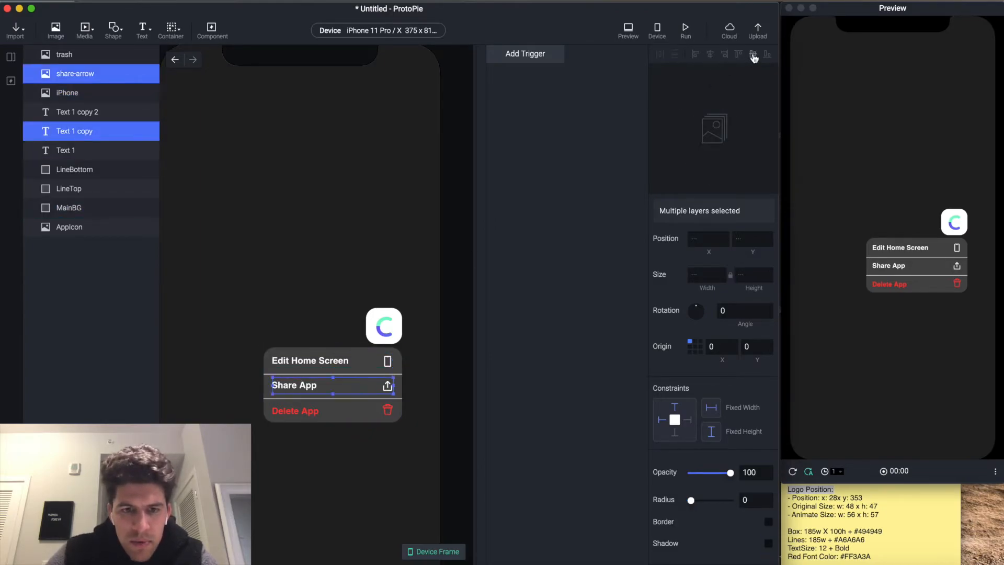
click(387, 408)
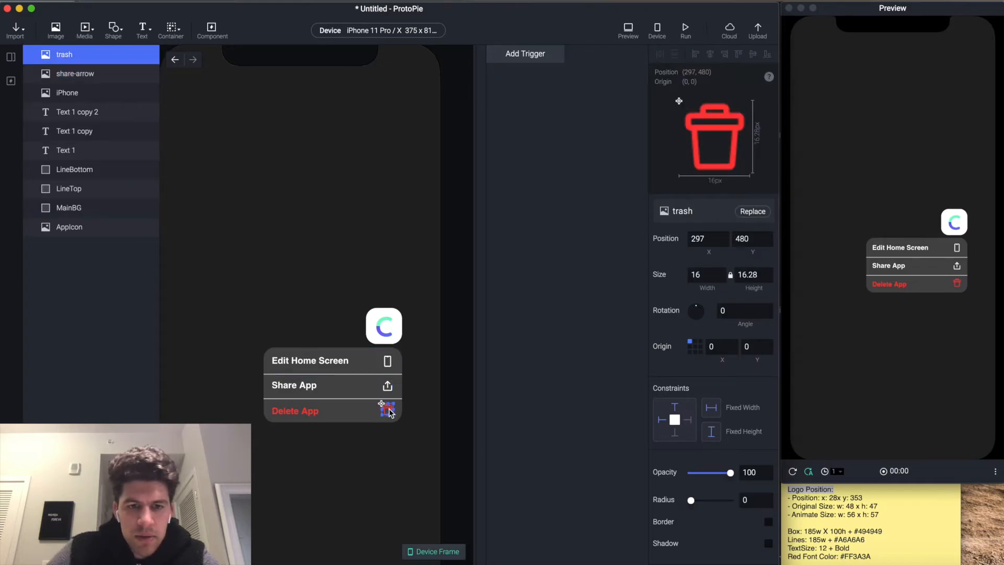
shift+click(316, 413)
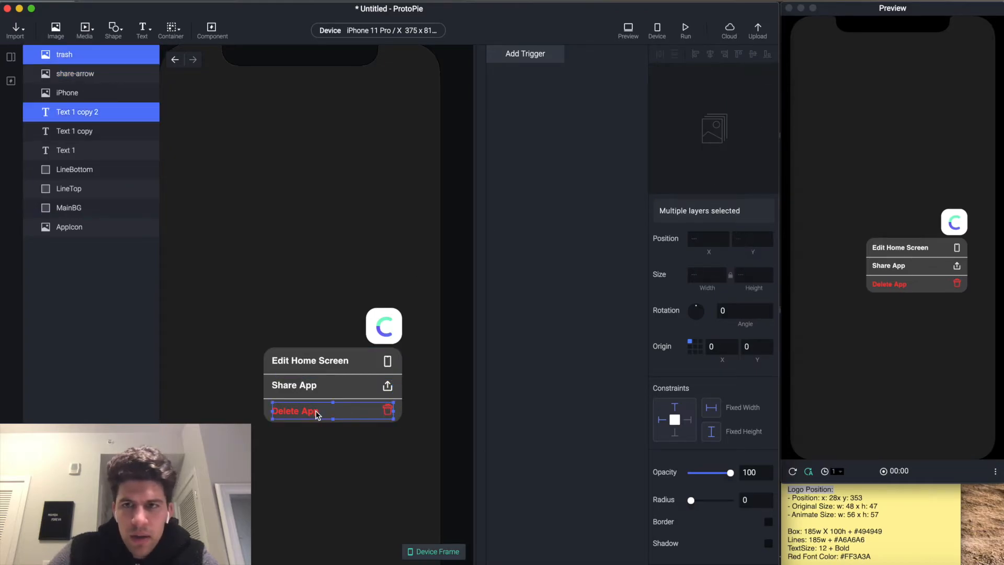
click(753, 56)
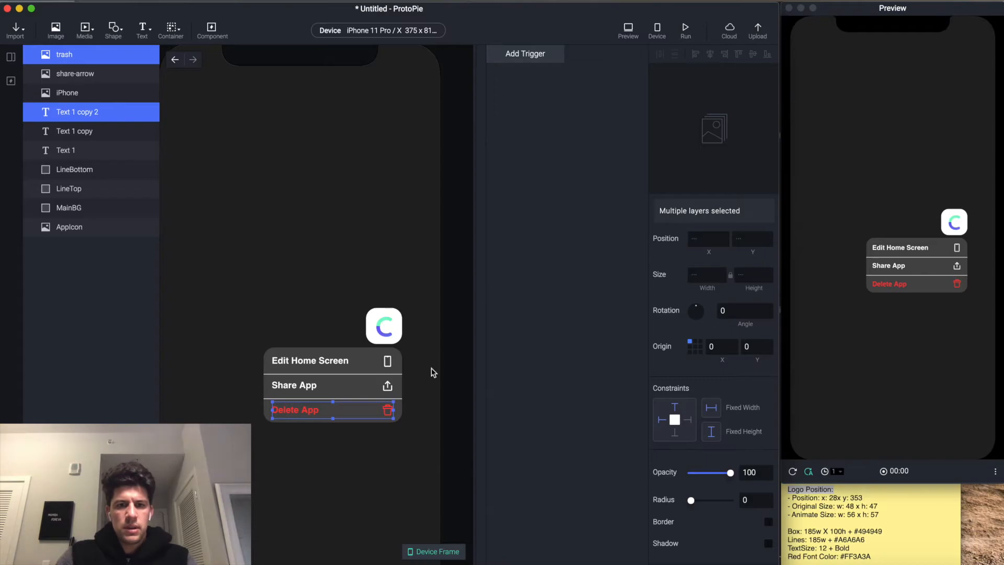
click(453, 363)
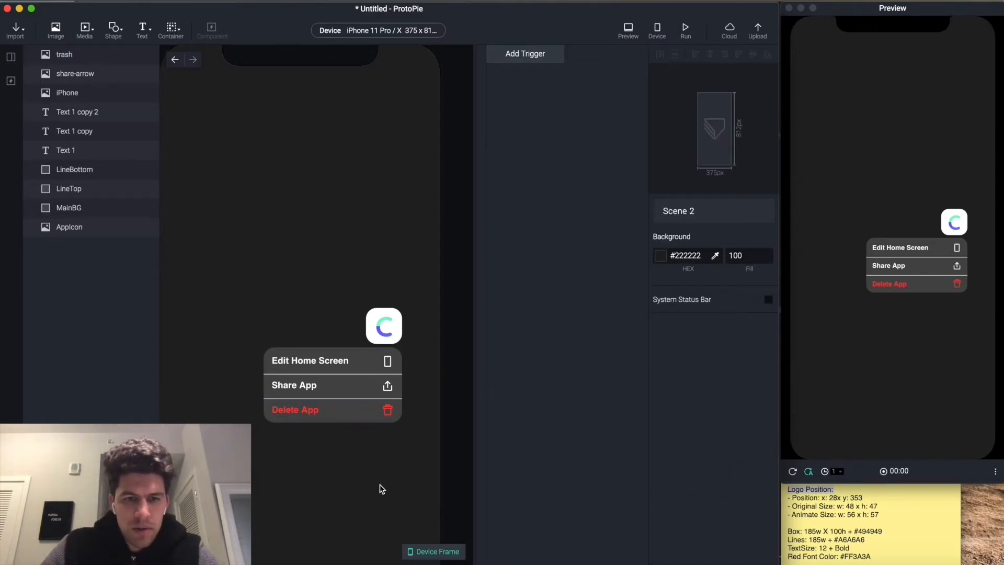
- Group all the menu layers except AppIcon and name the group Options
drag(380, 485, 277, 383)
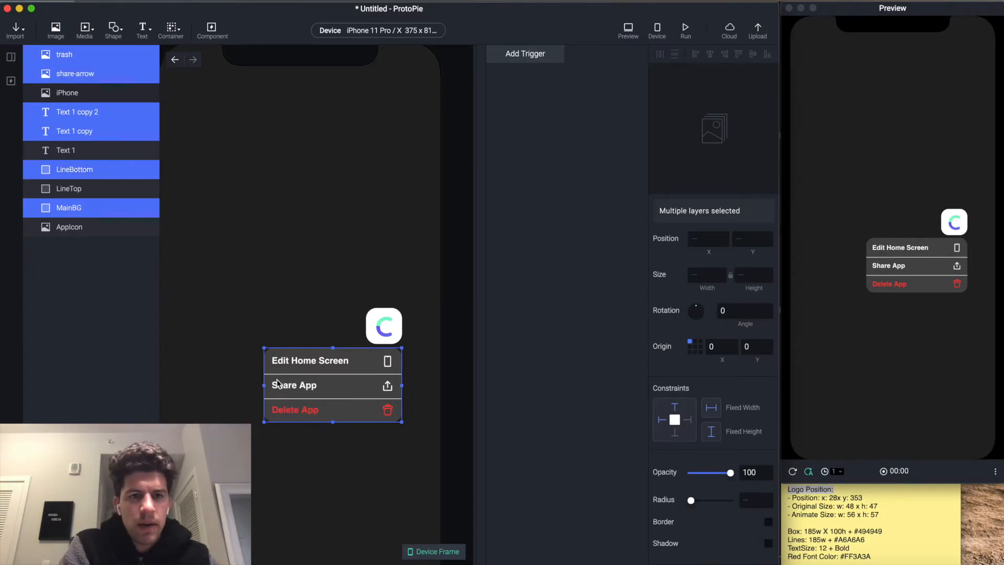
drag(409, 450, 260, 350)
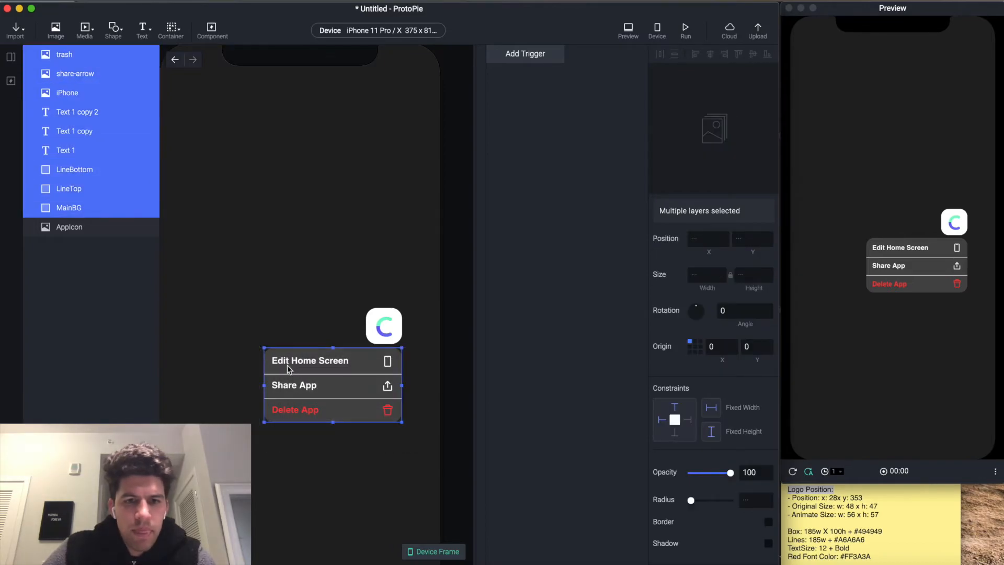
key(super+g)
double_click(82, 55)
text(Options)
key(Return)
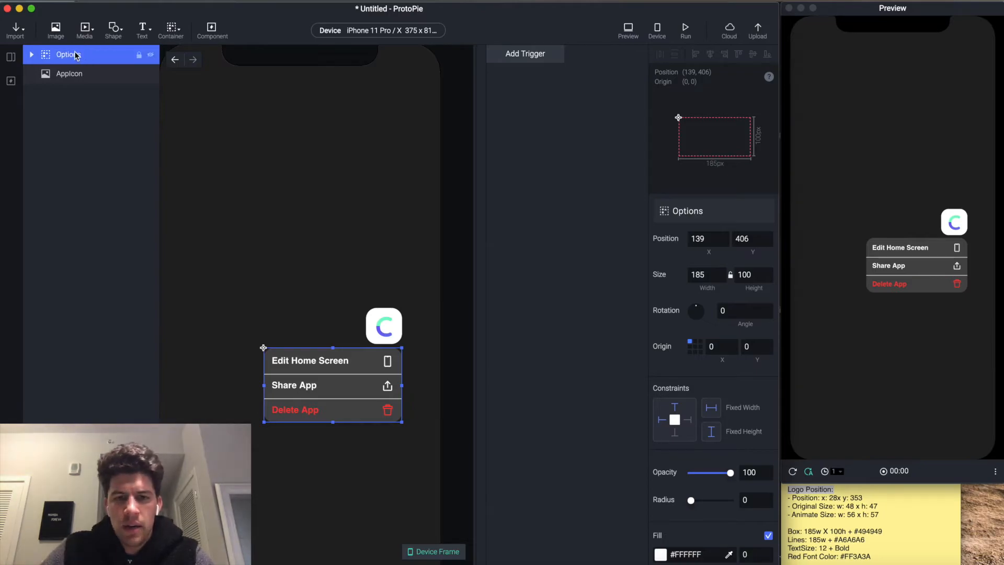
- Move the Options group down to Y 412 and set its opacity to 0
click(406, 302)
click(374, 378)
key(Down)
key(Down)
key(Down)
key(Down)
key(Down)
key(Down)
click(746, 471)
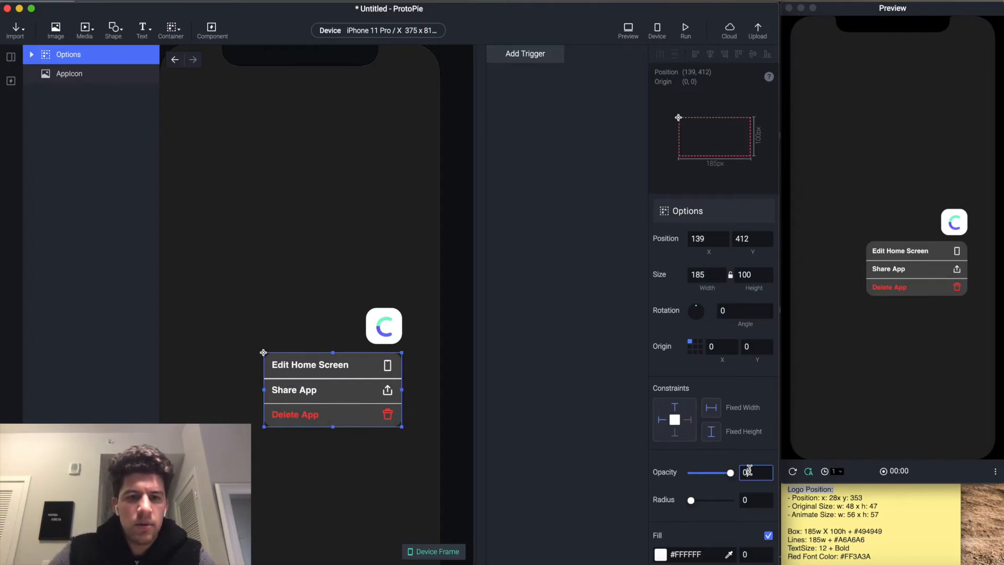
key(Return)
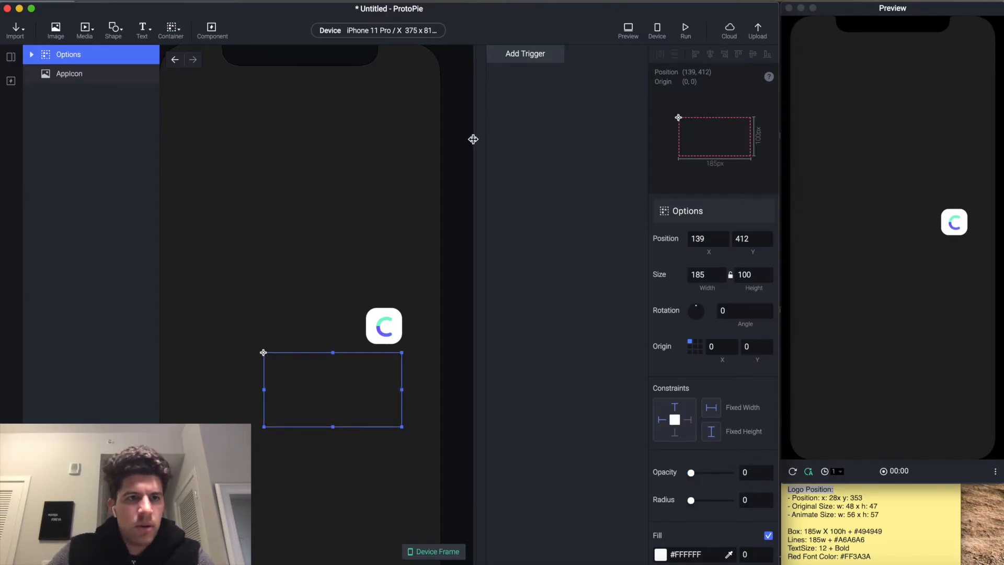
- Add a Long Press trigger and set AppIcon as its target layer
click(533, 57)
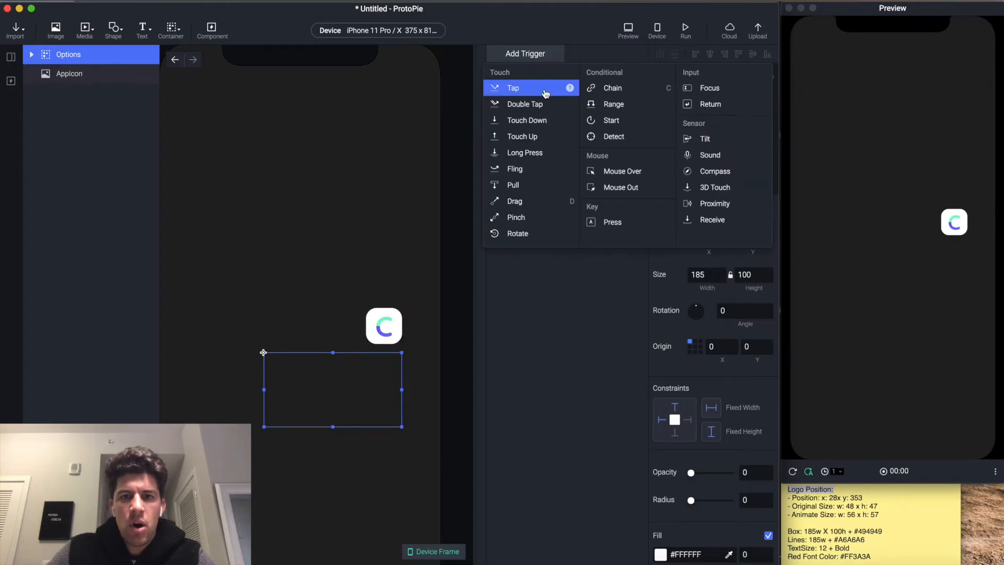
click(528, 160)
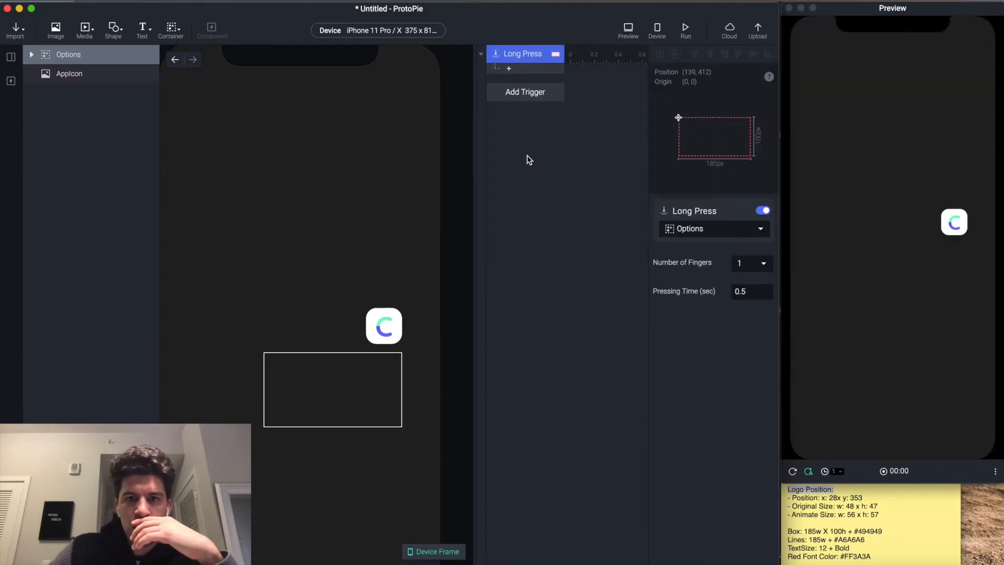
click(718, 236)
text(App)
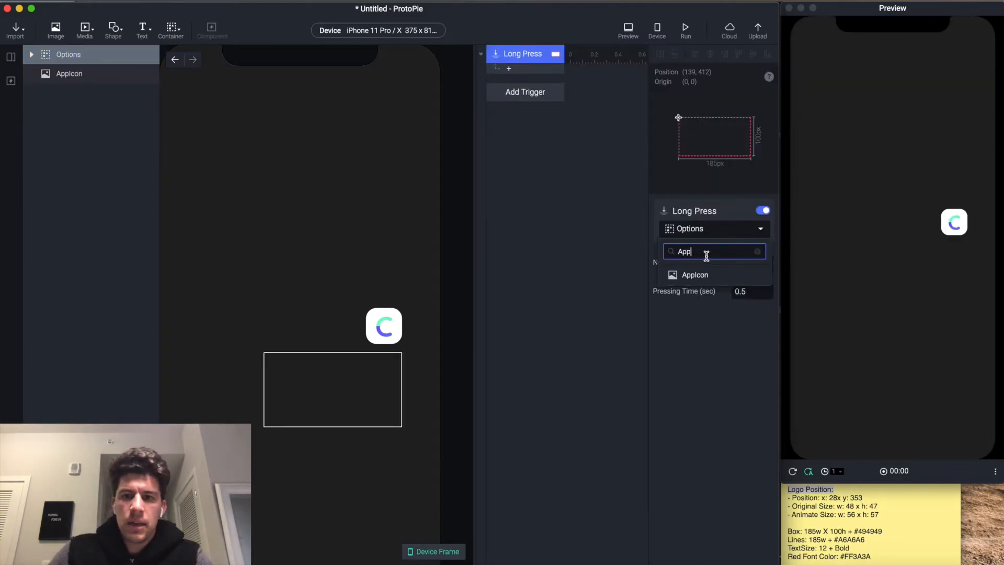
click(701, 274)
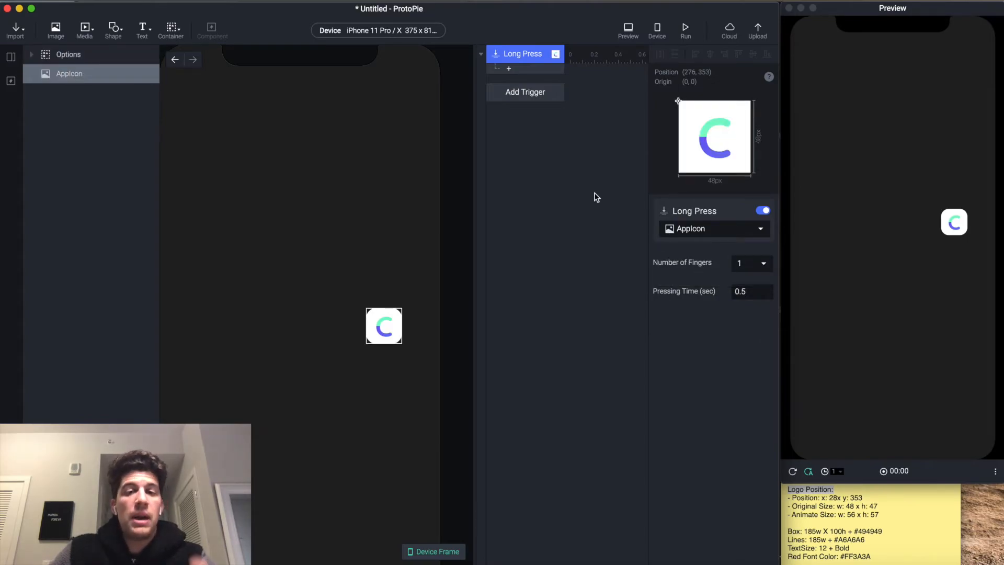
- Add a Scale response to the Long Press that scales AppIcon to 56 by 56, and try it in the preview
click(513, 71)
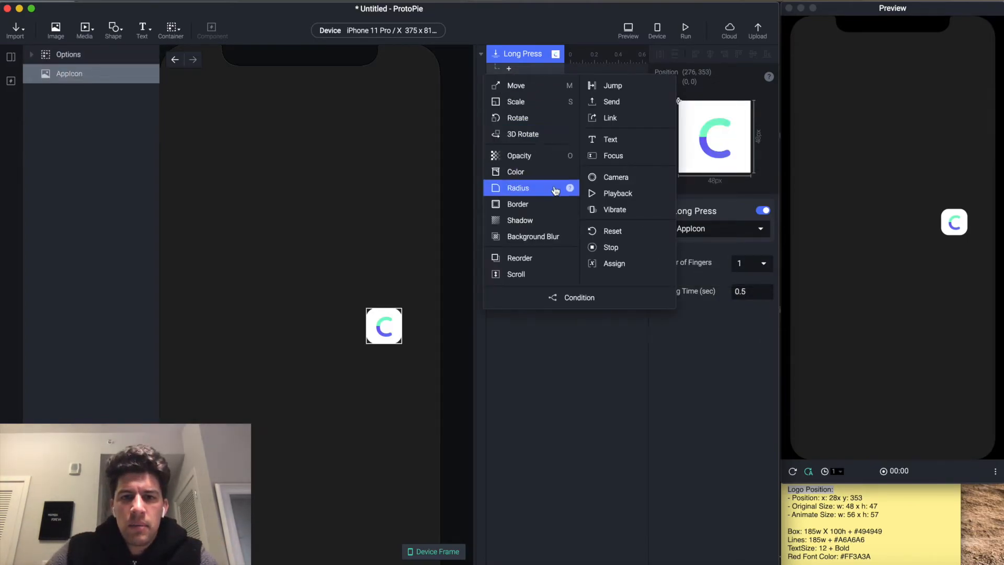
click(522, 102)
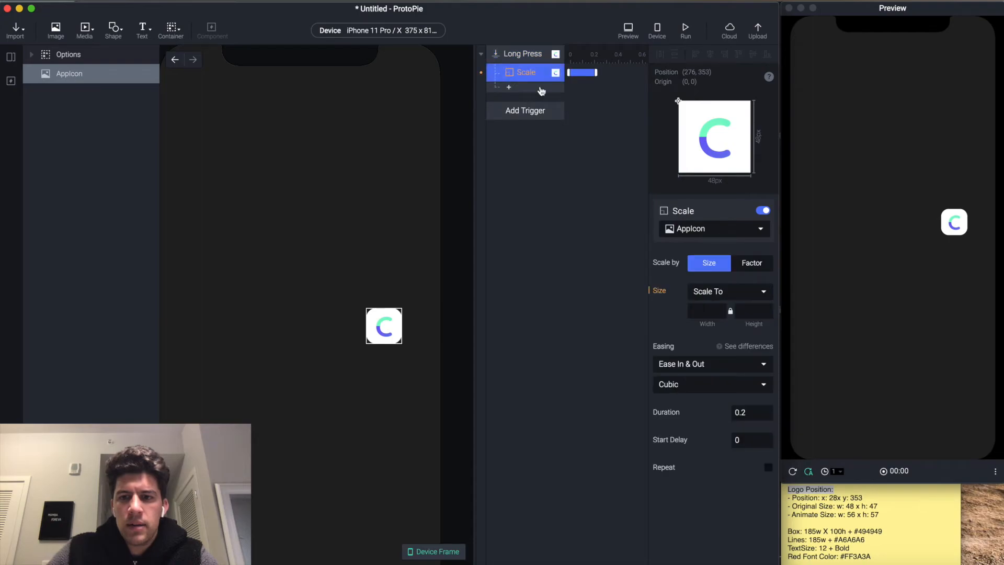
click(699, 230)
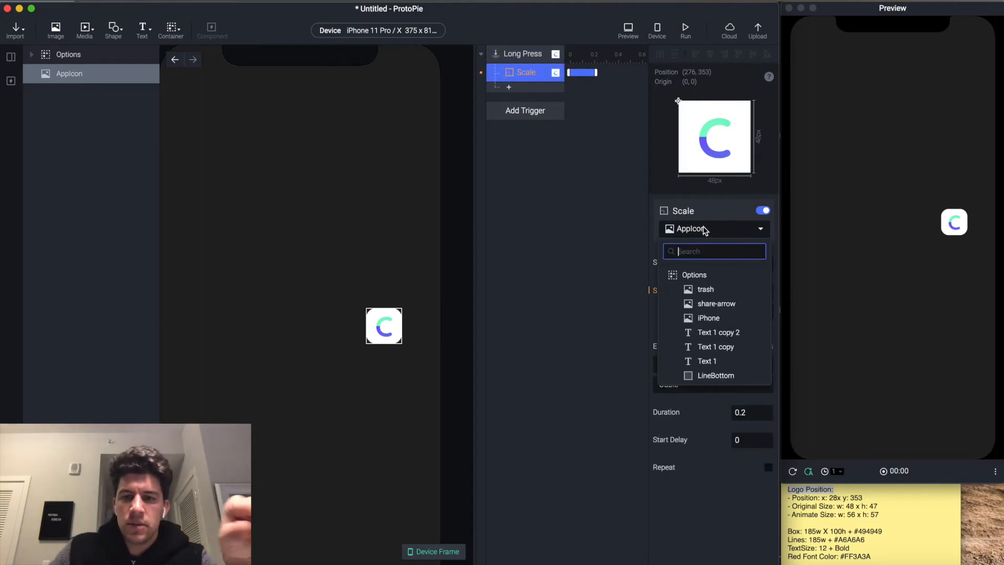
text(app)
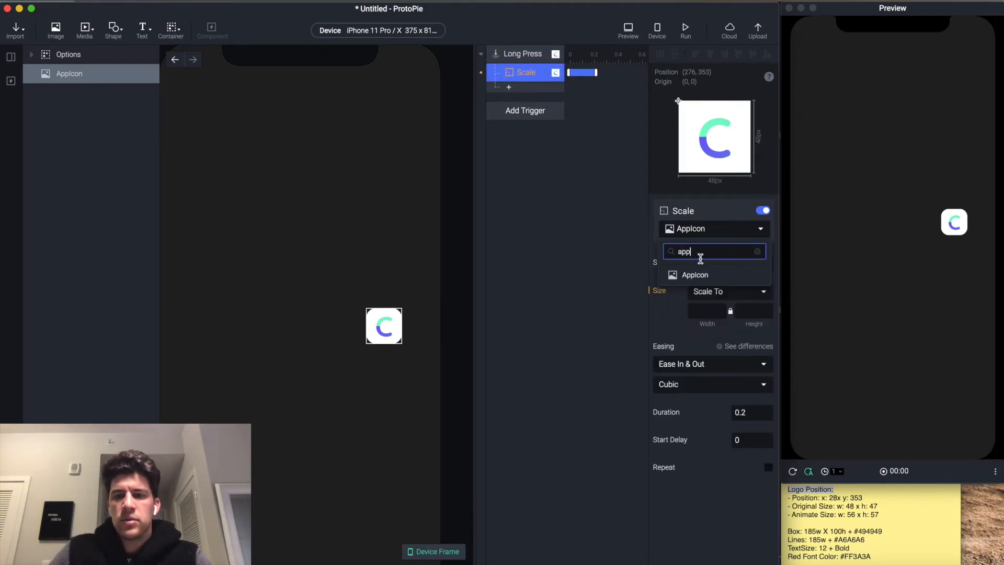
click(698, 273)
click(707, 311)
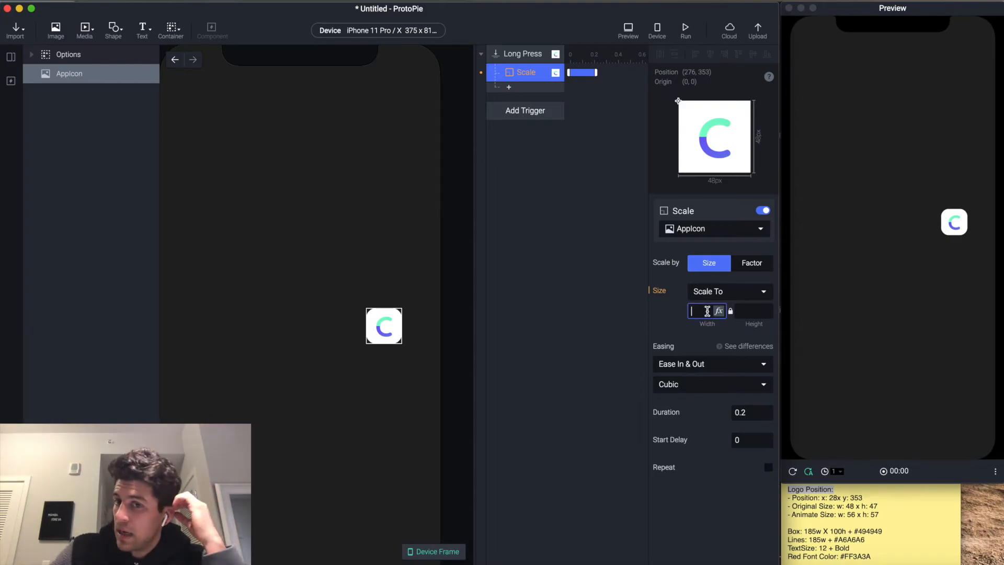
text(56)
key(Tab)
key(Return)
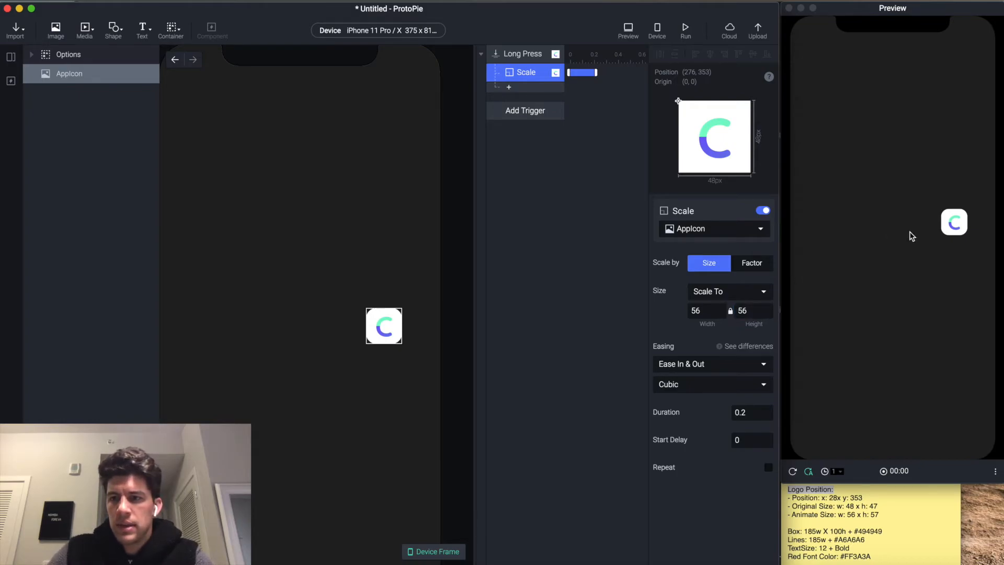
click(954, 222)
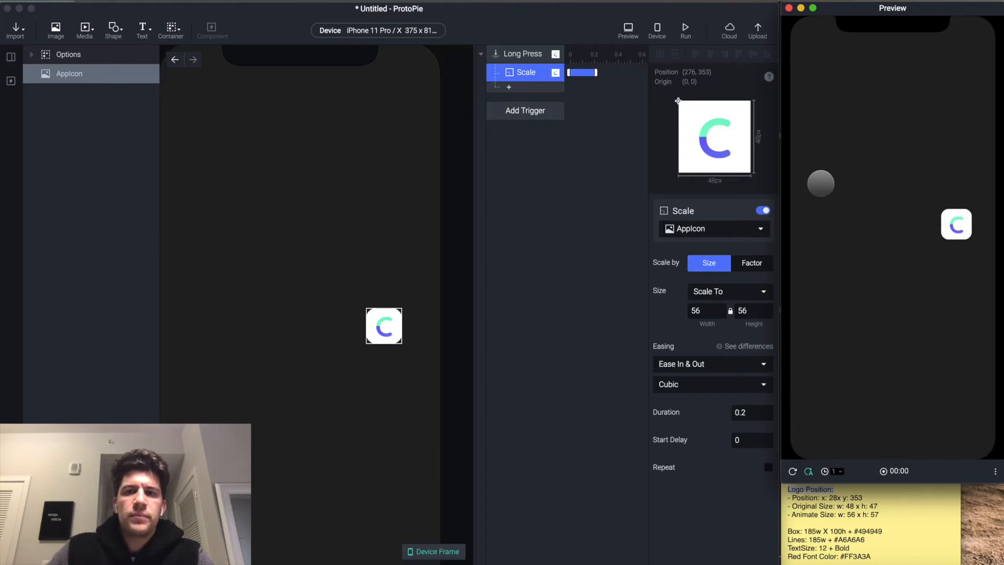
- Add an Opacity response to the Long Press that brings the Options group to opacity 100
click(77, 82)
click(517, 90)
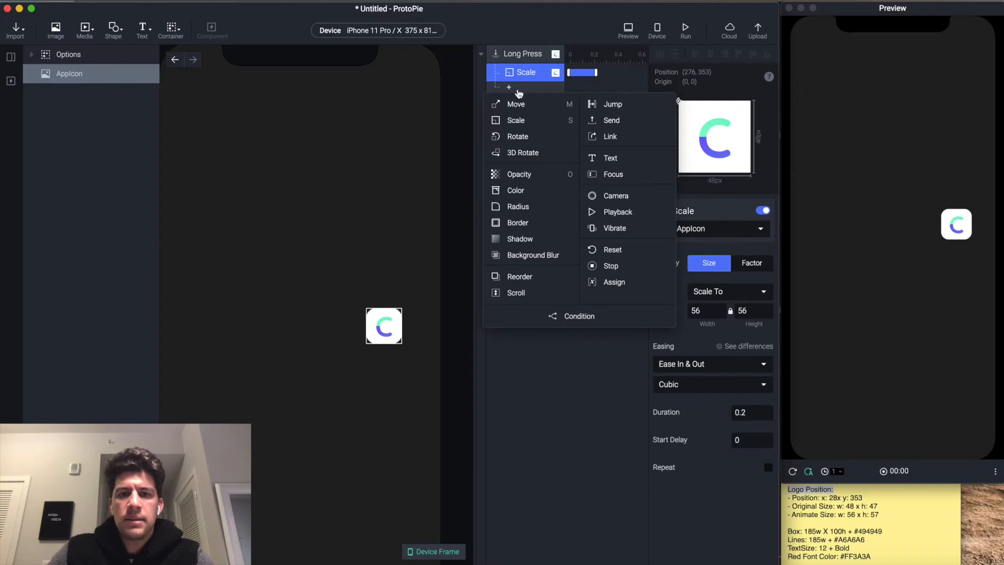
click(532, 177)
click(748, 286)
key(Return)
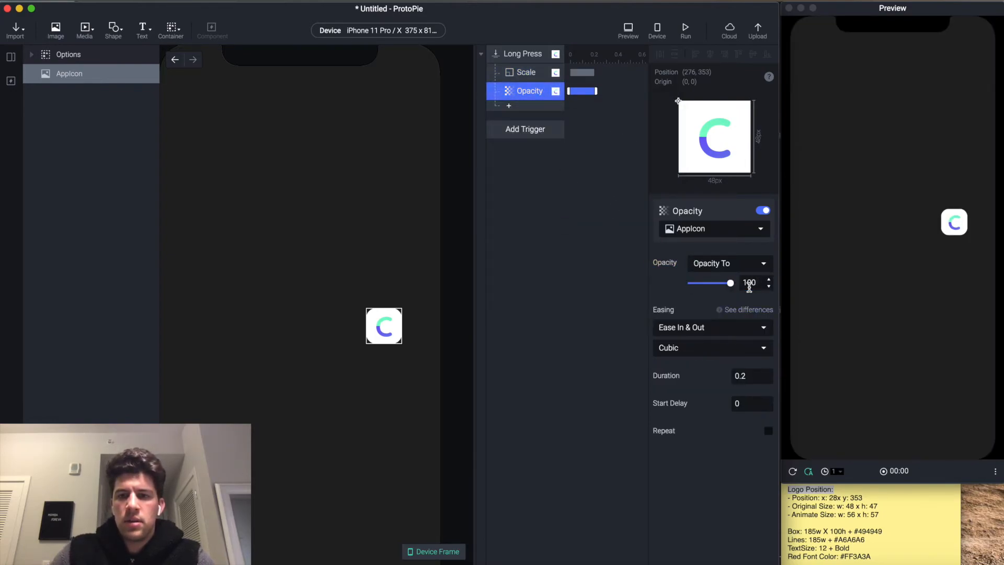
click(711, 230)
text(opt)
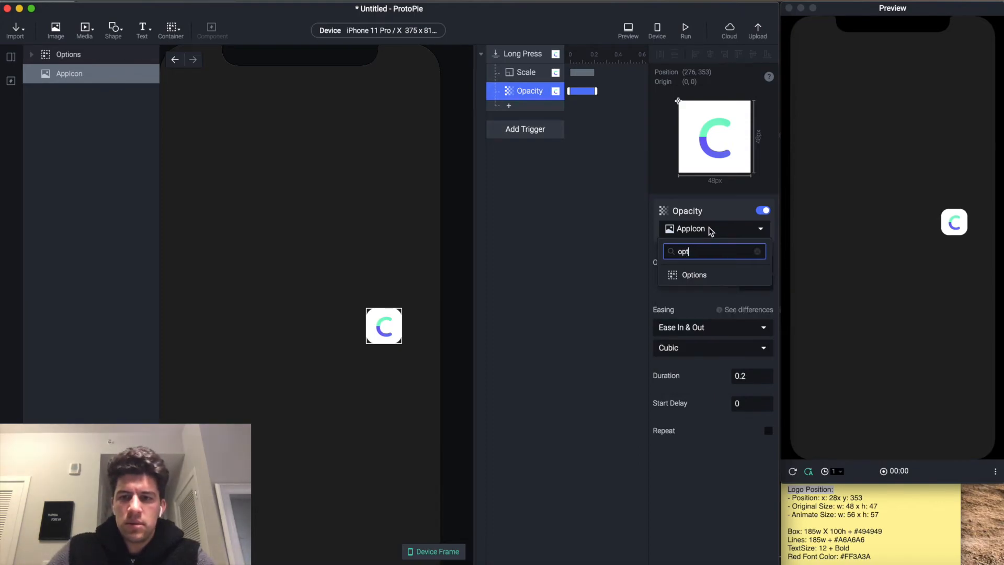
click(699, 273)
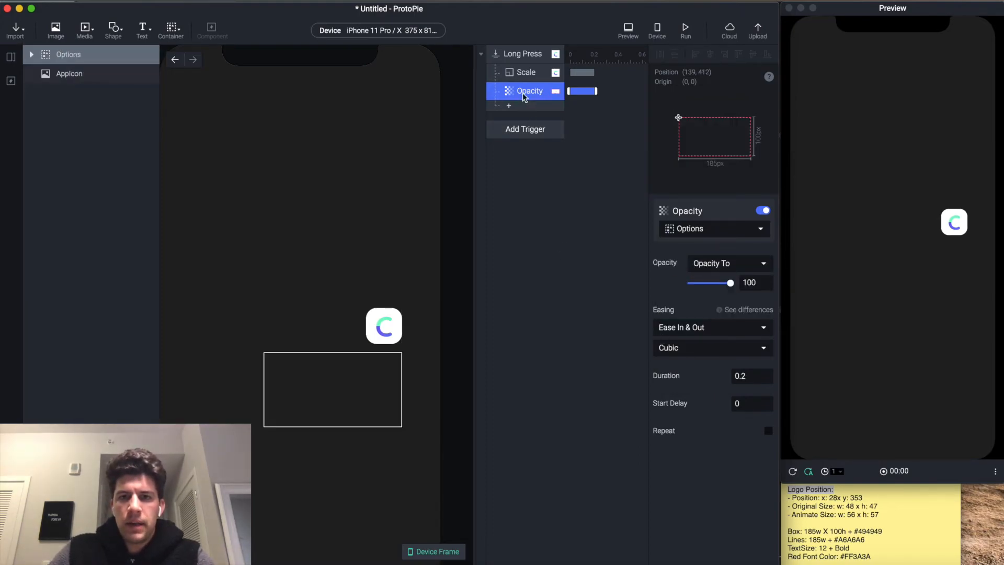
- Change the Scale response's easing to Spring with a friction of 30
click(522, 77)
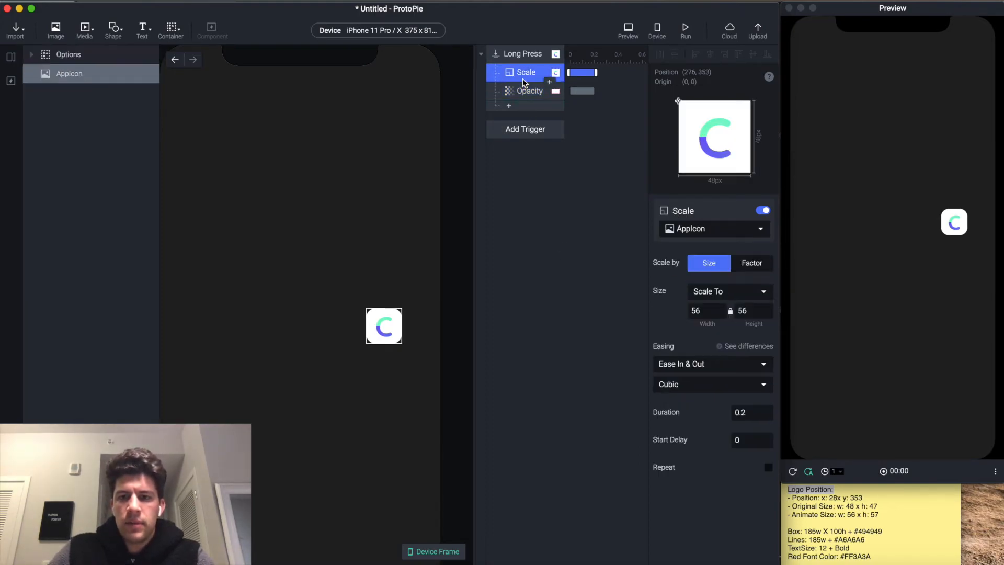
click(722, 366)
click(717, 381)
double_click(757, 417)
text(30)
key(Return)
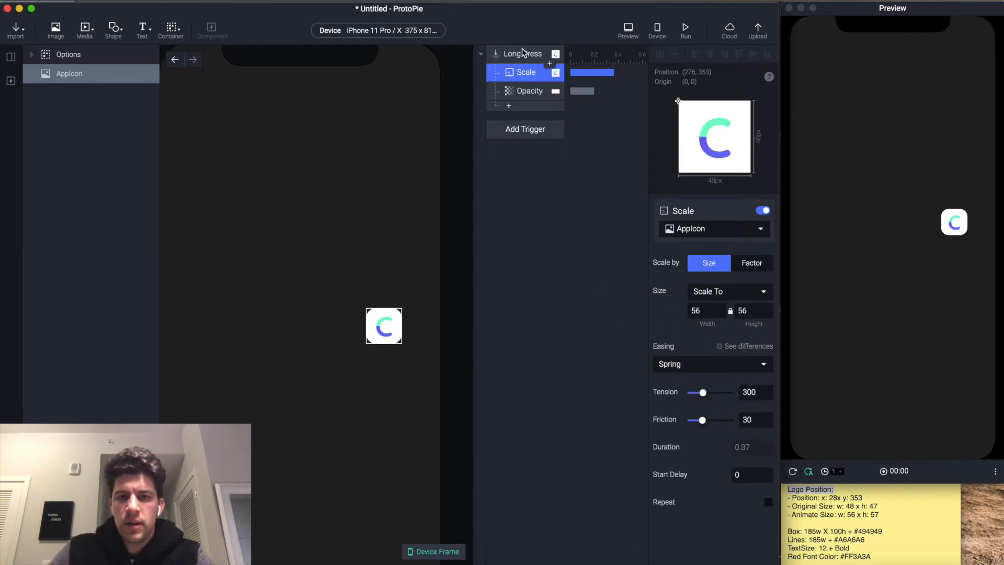
- Change the Opacity response's easing to Spring and test the long press on the app icon in the preview
click(528, 90)
click(720, 348)
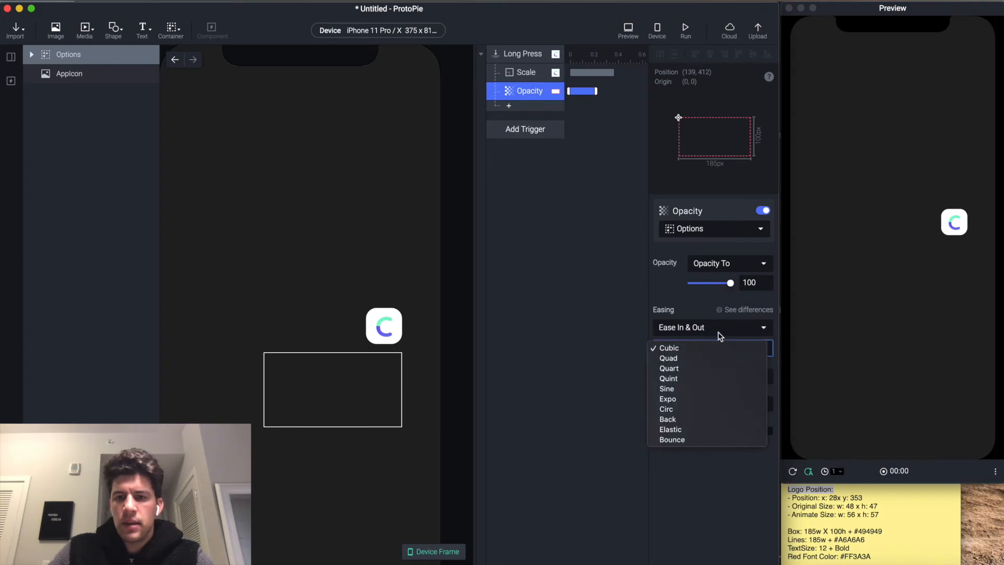
click(717, 332)
click(714, 348)
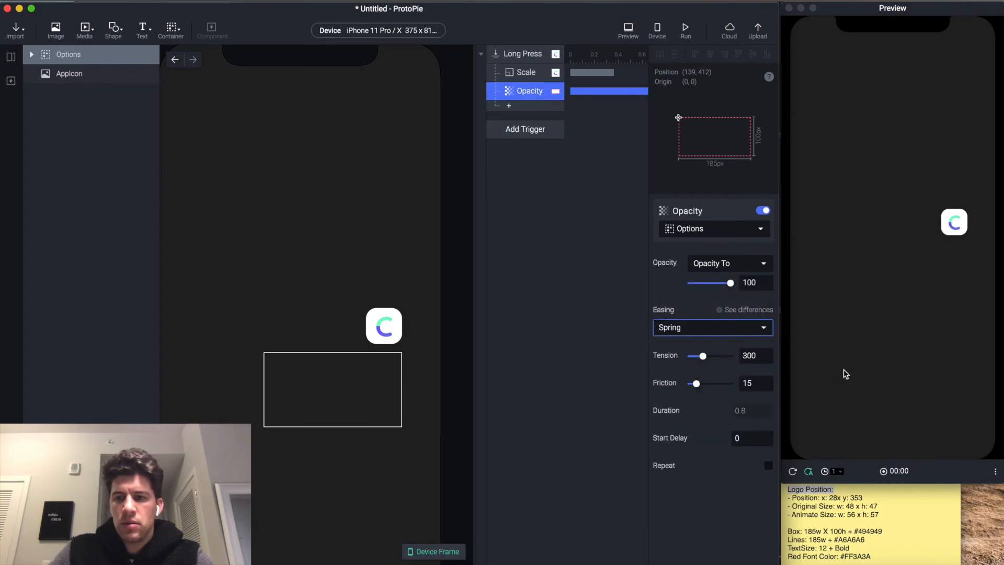
click(962, 228)
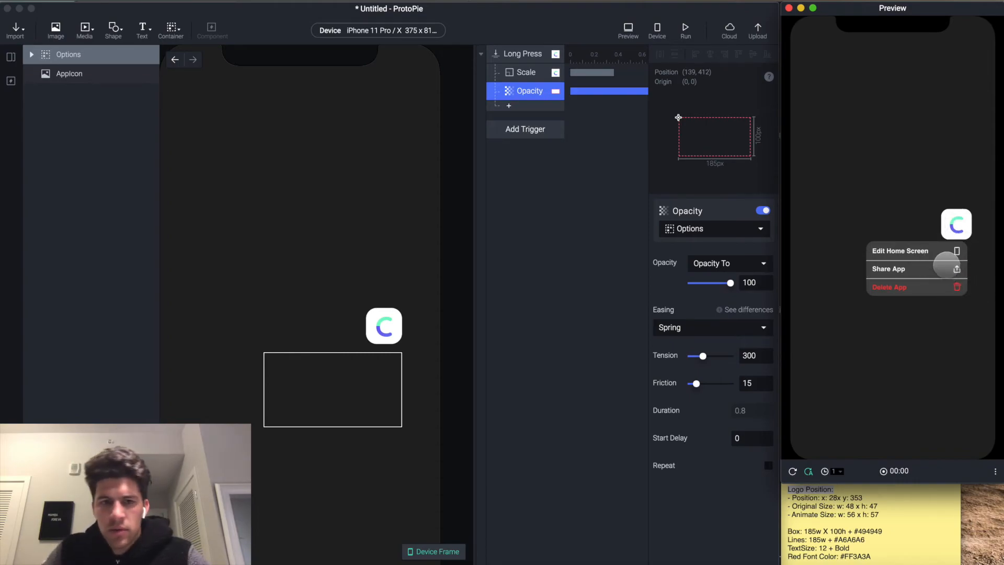
- Move the hidden Options group to X 144, Y 413
click(367, 366)
click(468, 324)
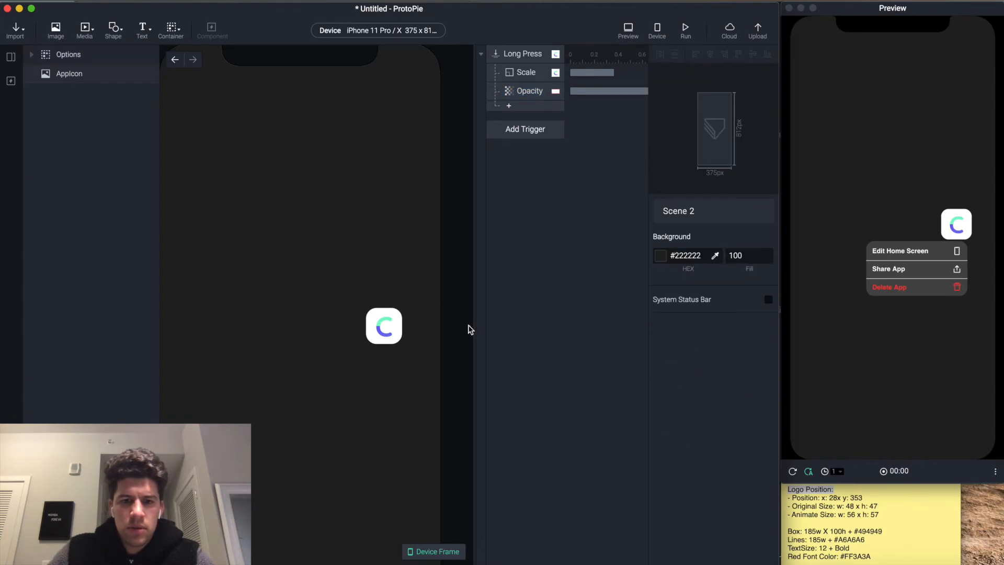
click(365, 366)
drag(365, 366, 365, 367)
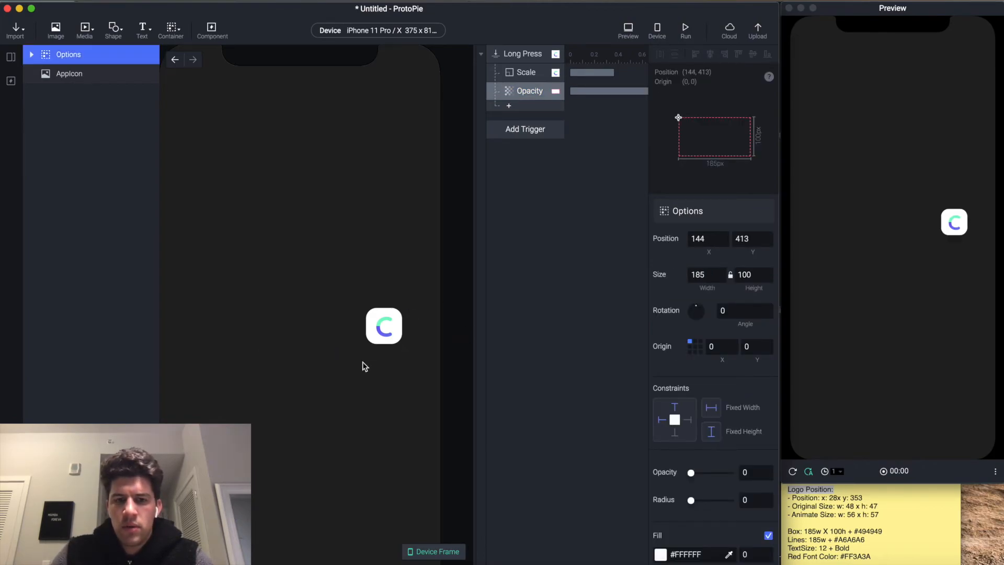
- Nudge the hidden Options group to X 147, Y 416 and test the long press on the app icon in the preview
click(365, 366)
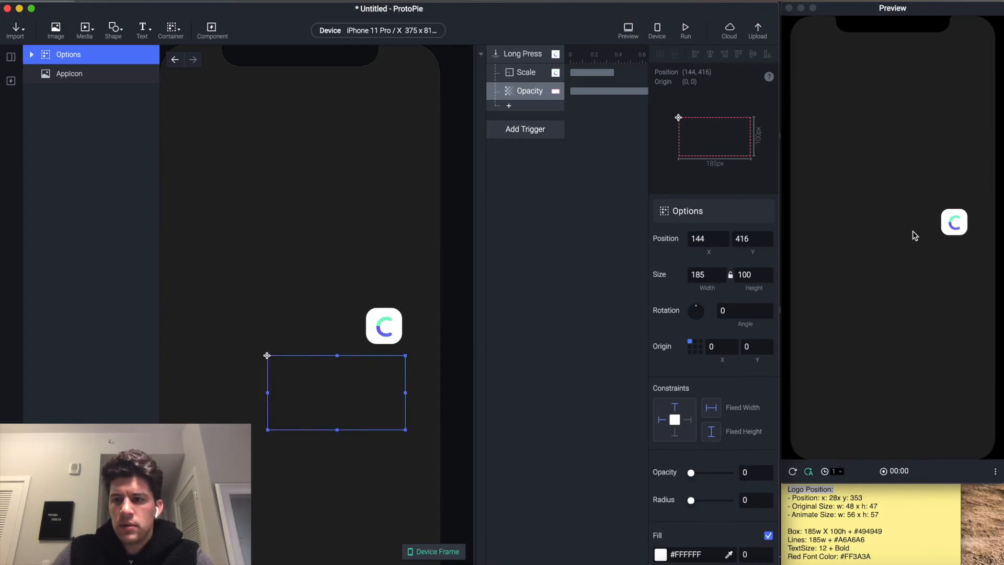
click(944, 226)
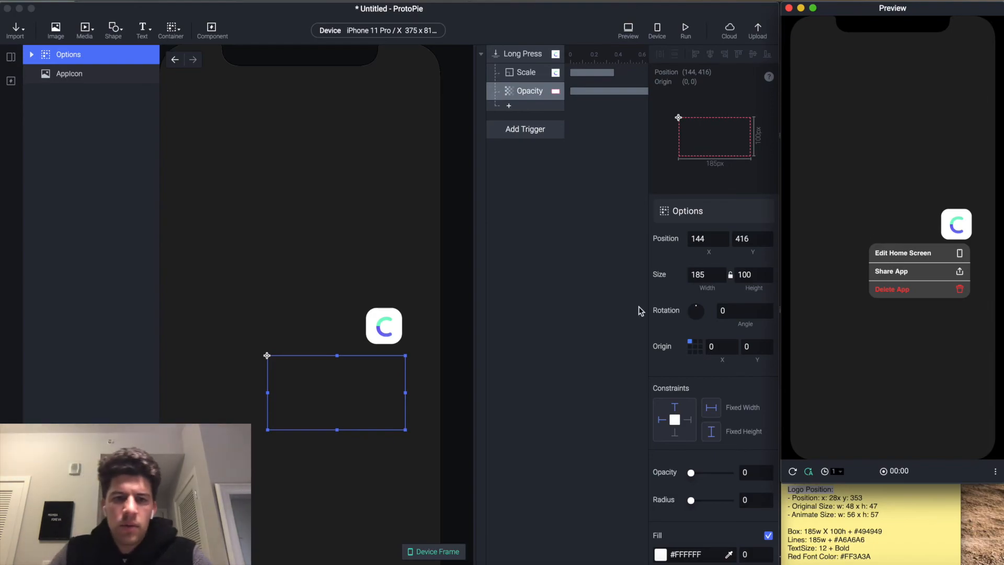
click(373, 411)
key(Right)
key(Right)
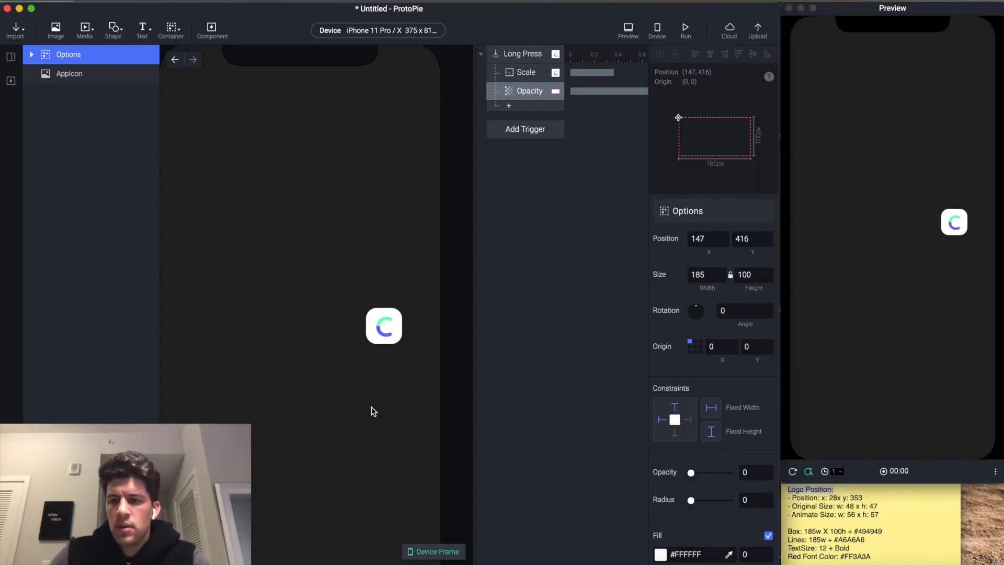
click(954, 221)
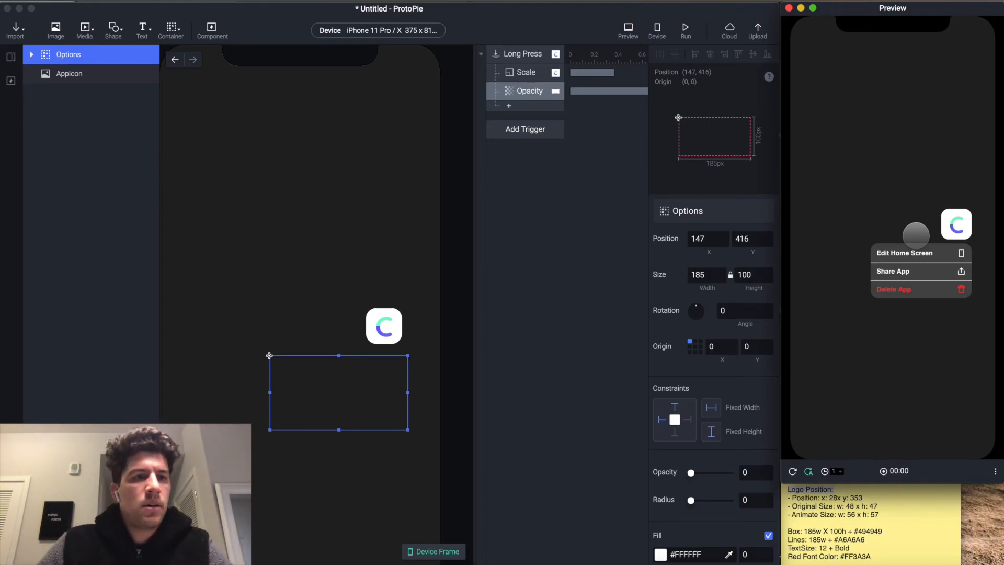
- Draw a 375 by 812 rectangle covering the whole scene and place it beneath the AppIcon layer
key(super+grave)
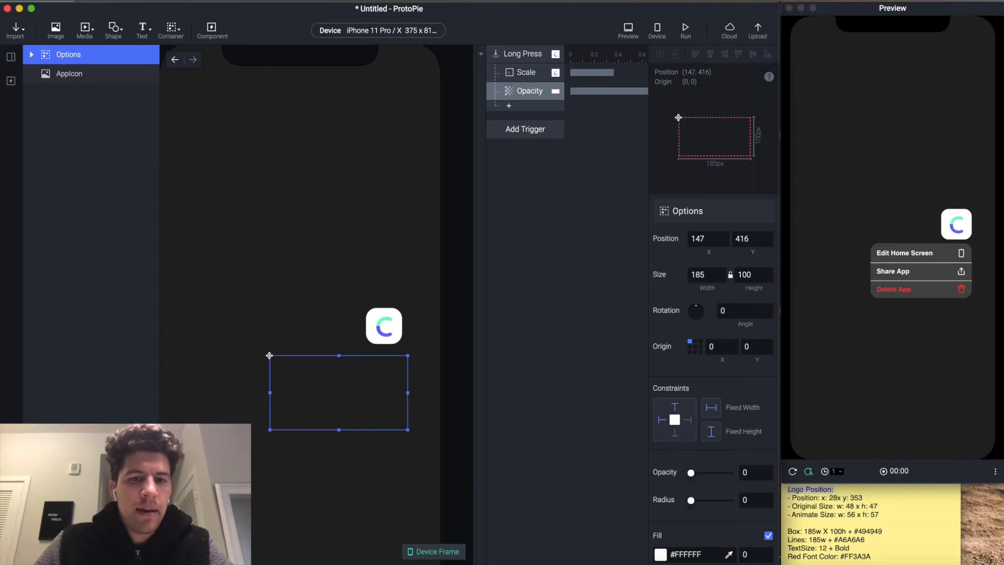
key(super+minus)
key(super+minus)
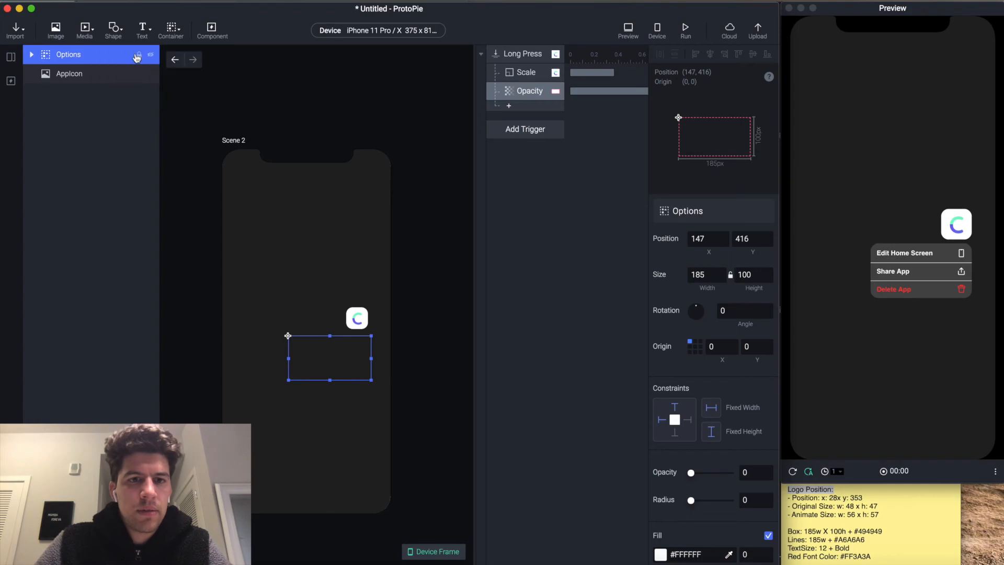
key(r)
drag(267, 192, 389, 513)
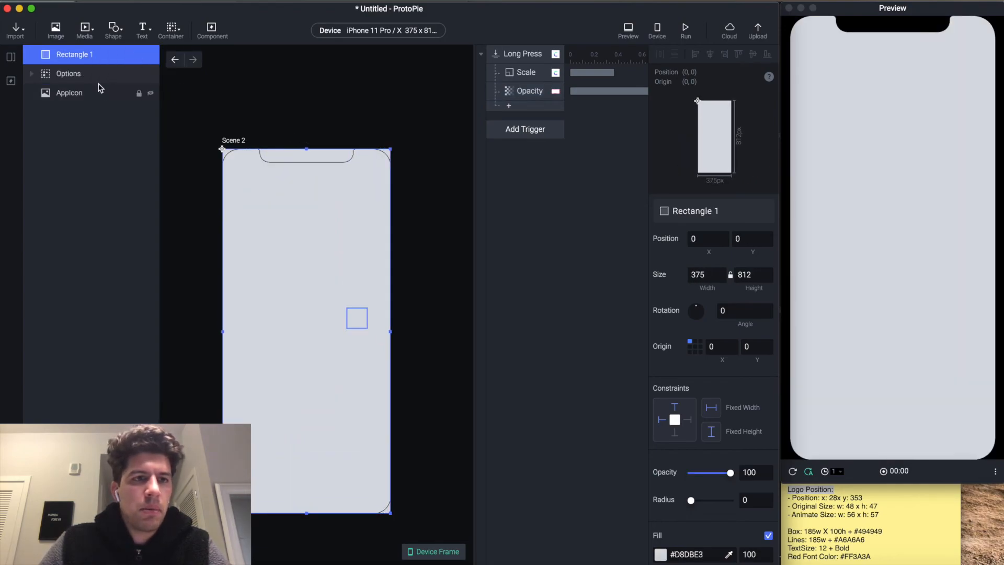
drag(79, 55, 62, 107)
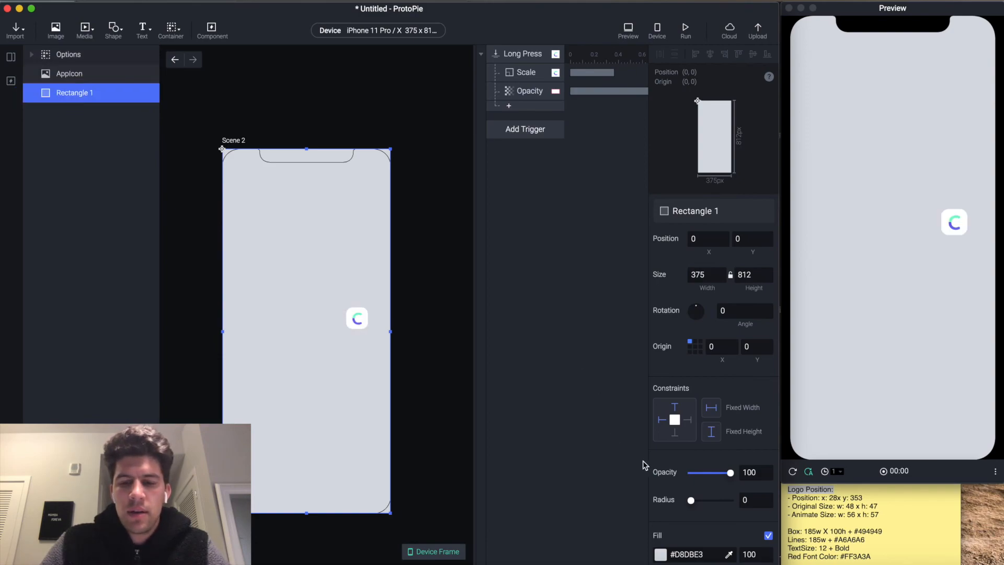
- Set the full-screen rectangle's fill to #222222 and rename the layer AppBg
double_click(690, 555)
text(222222)
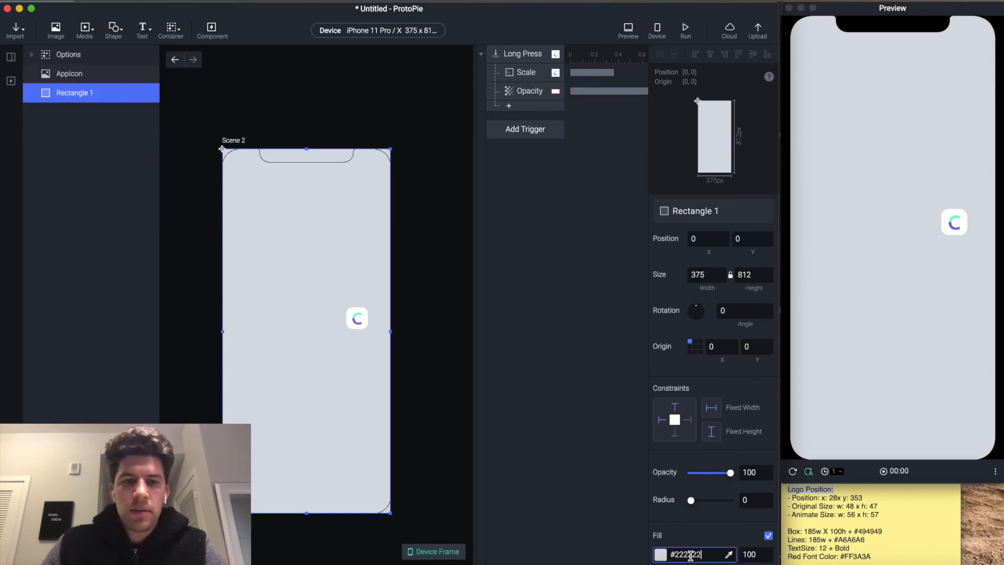
key(Return)
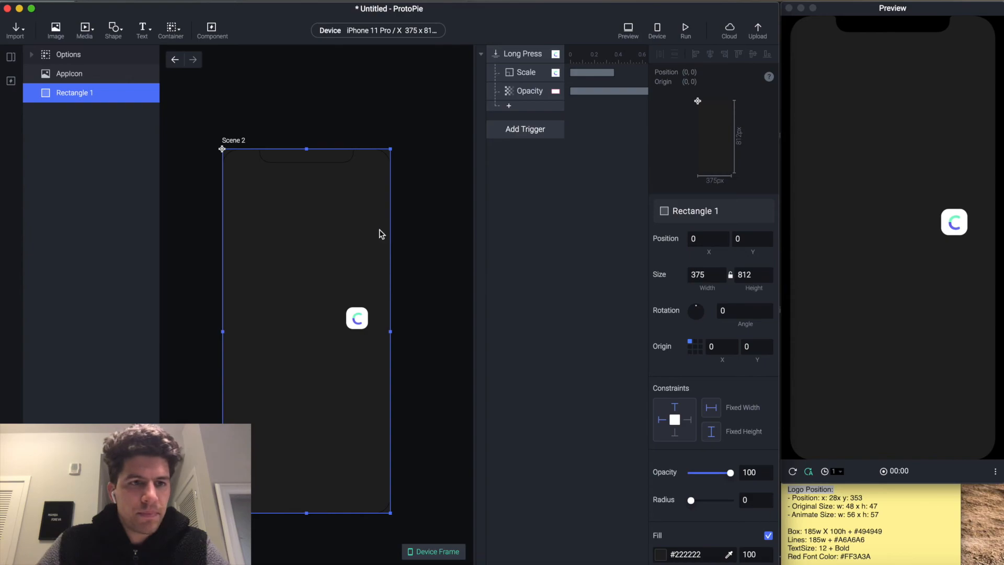
double_click(77, 93)
text(AppBg)
key(Return)
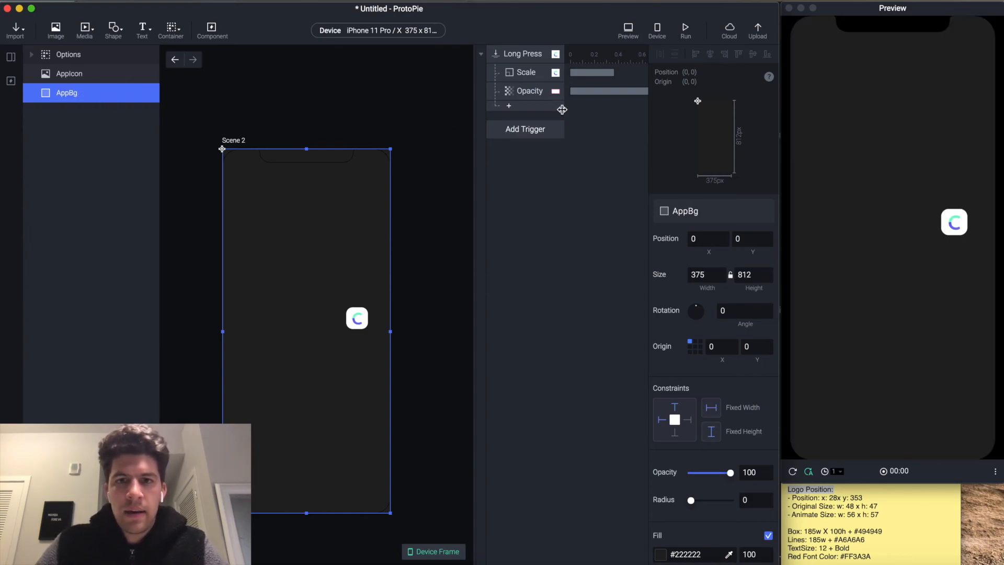
- Add a Tap trigger on AppBg with a Reset response that targets the Current Scene
click(526, 132)
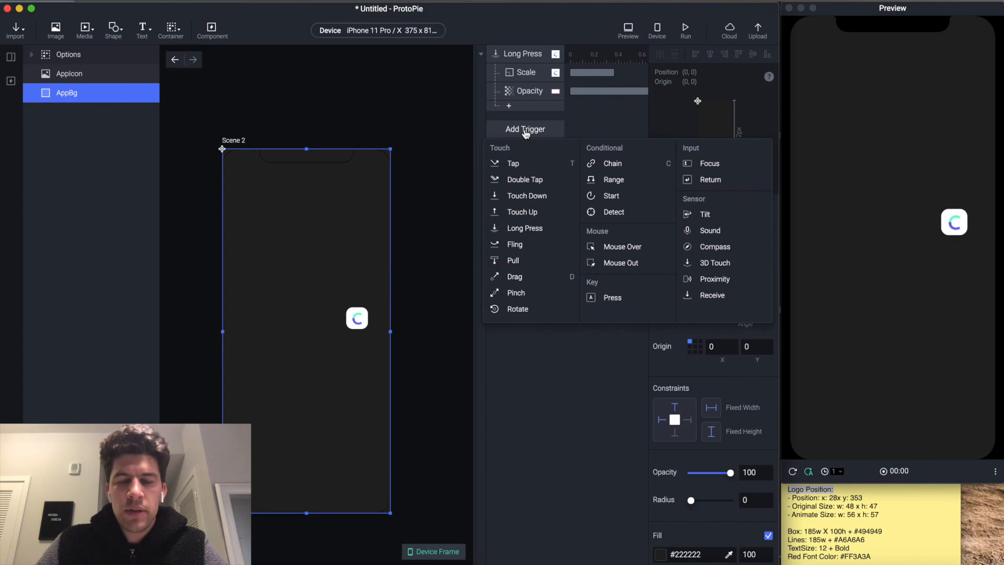
click(526, 170)
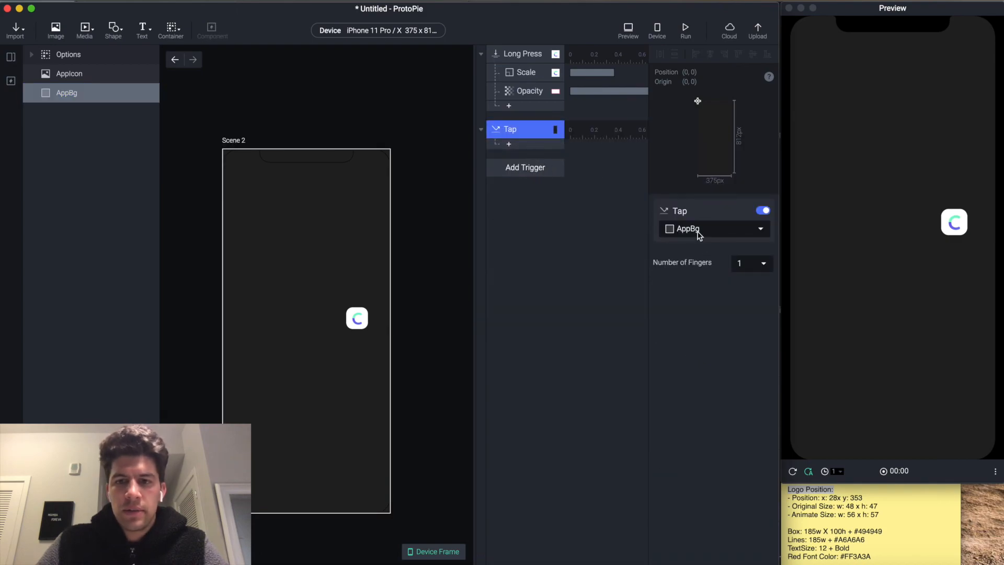
click(509, 145)
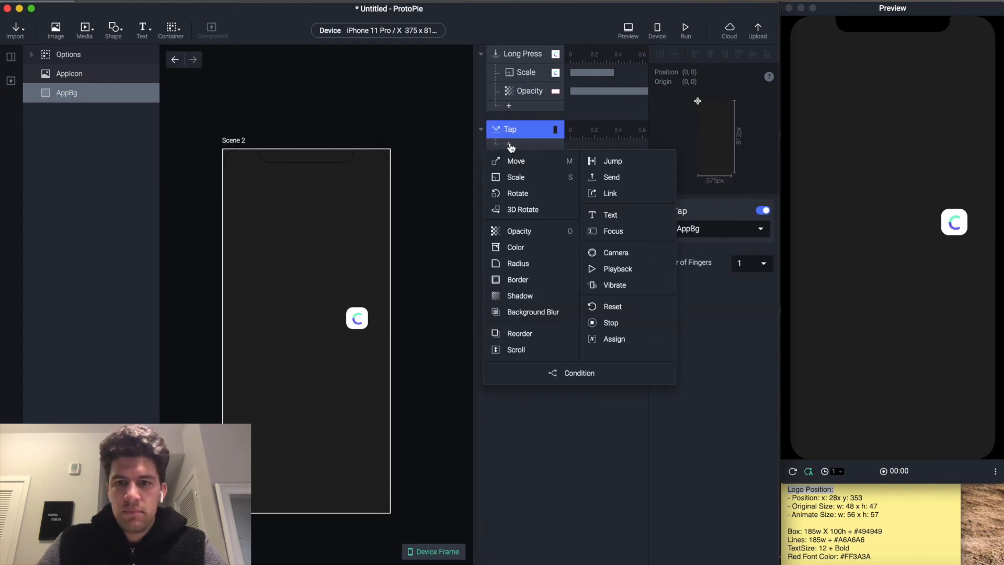
click(631, 311)
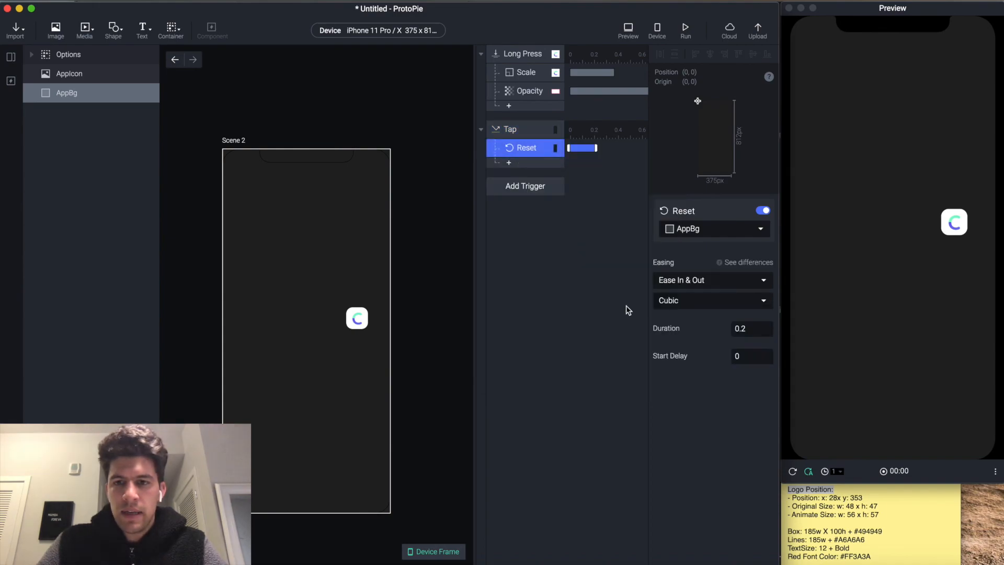
click(681, 230)
click(704, 273)
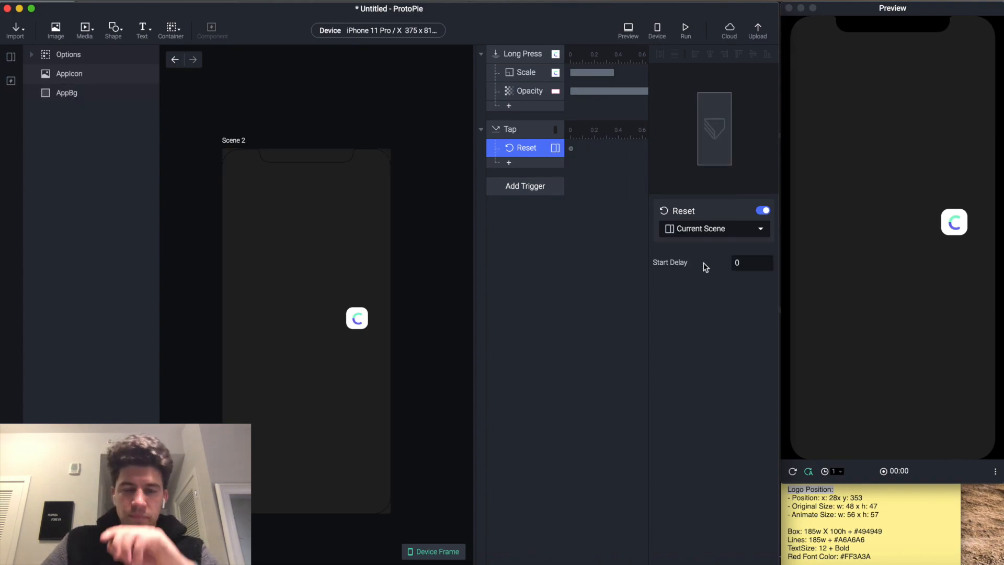
- Test in the preview a long press on the app icon followed by a tap on the background
click(880, 244)
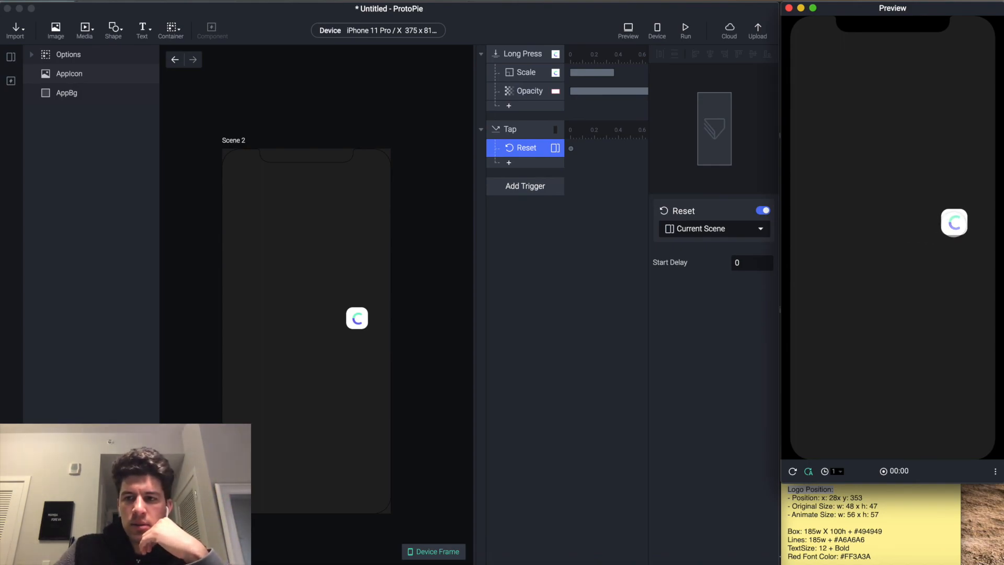
click(954, 223)
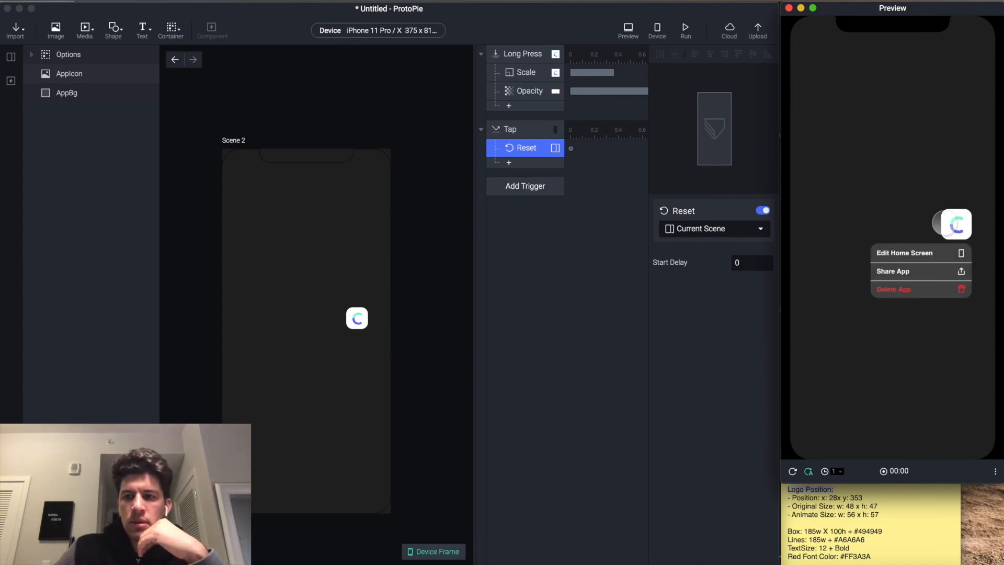
click(859, 194)
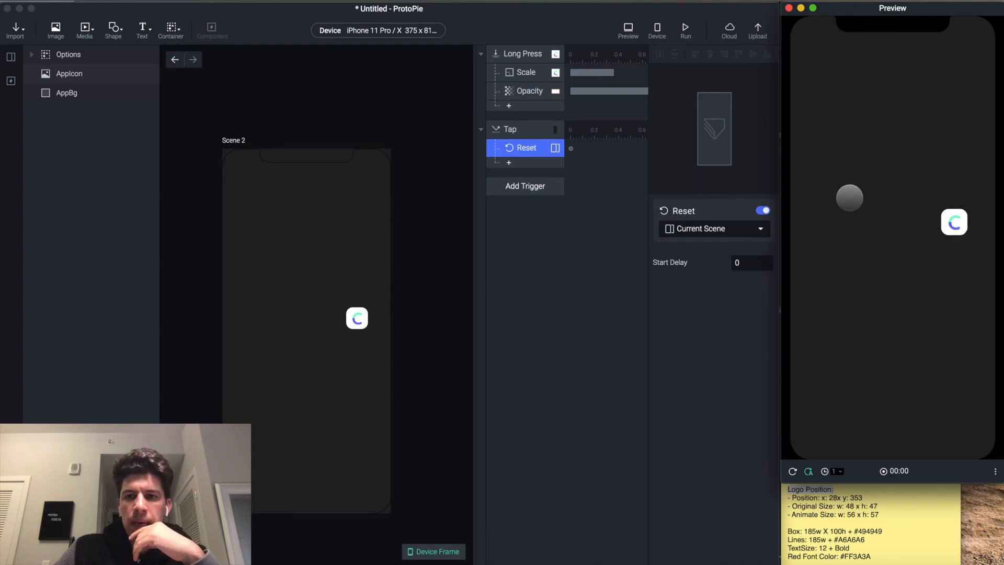